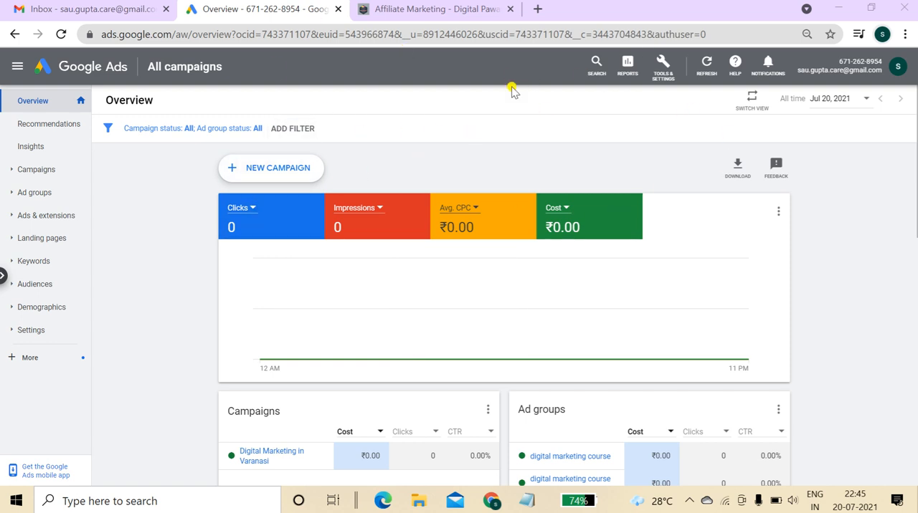
Start a new campaign and choose the Website traffic goal.
left_click(278, 169)
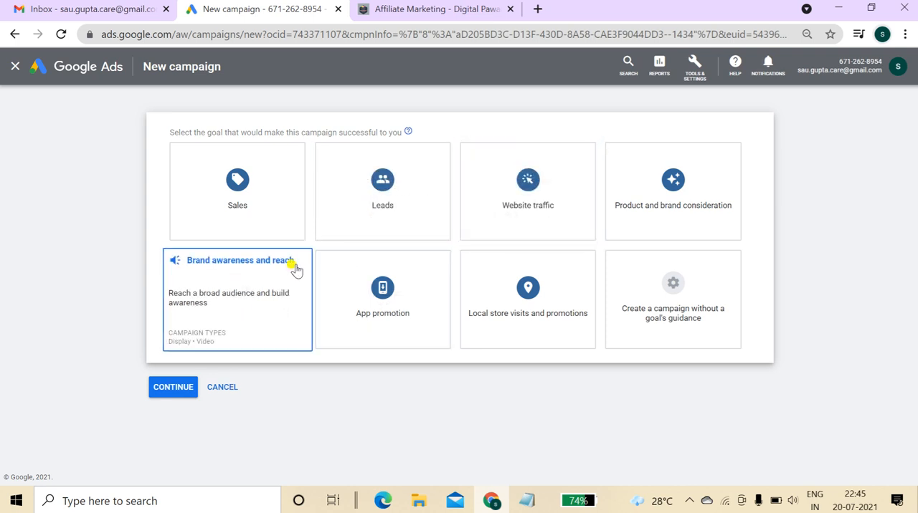
left_click(274, 328)
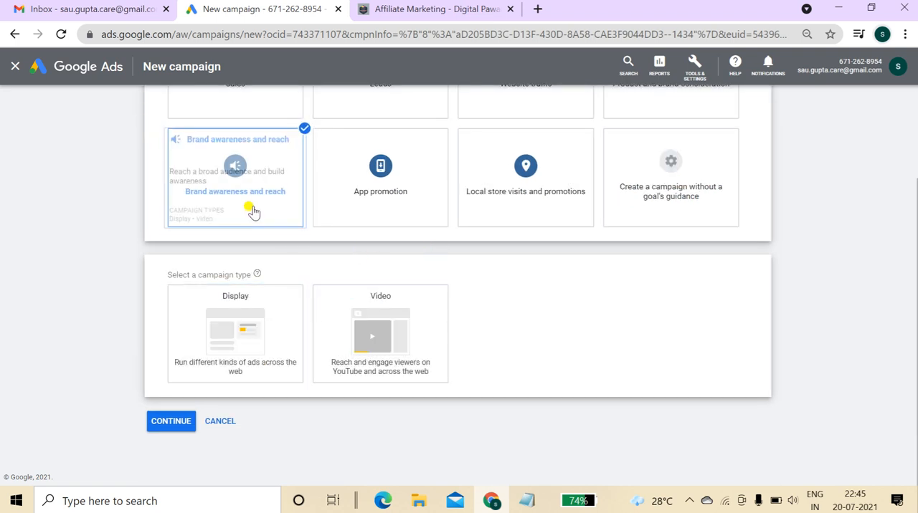
scroll(916, 275, "up", 1)
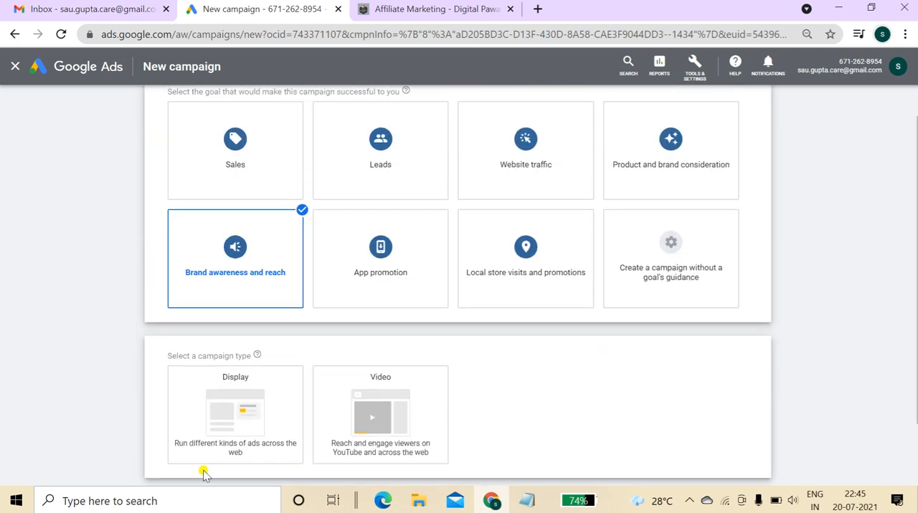
left_click(534, 188)
Select Display as the campaign type.
scroll(537, 189, "down", 2)
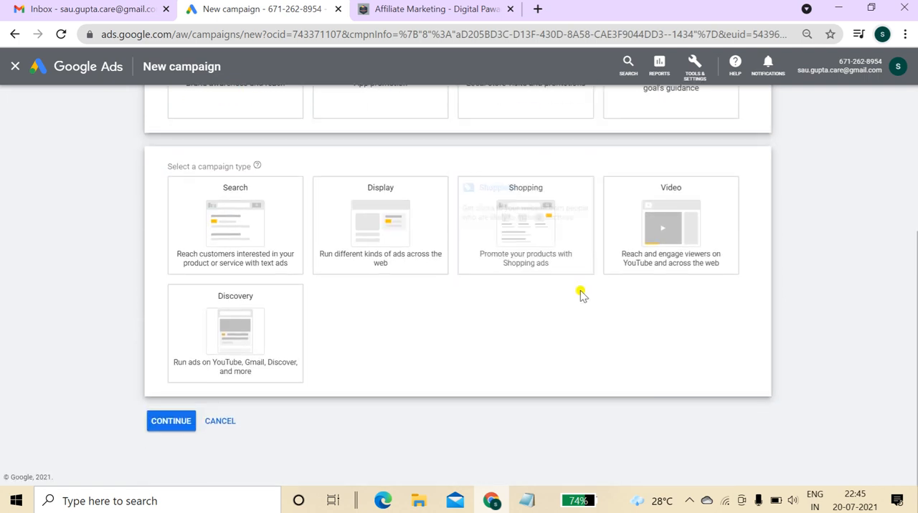
scroll(916, 211, "up", 2)
left_click_drag(916, 212, 916, 280)
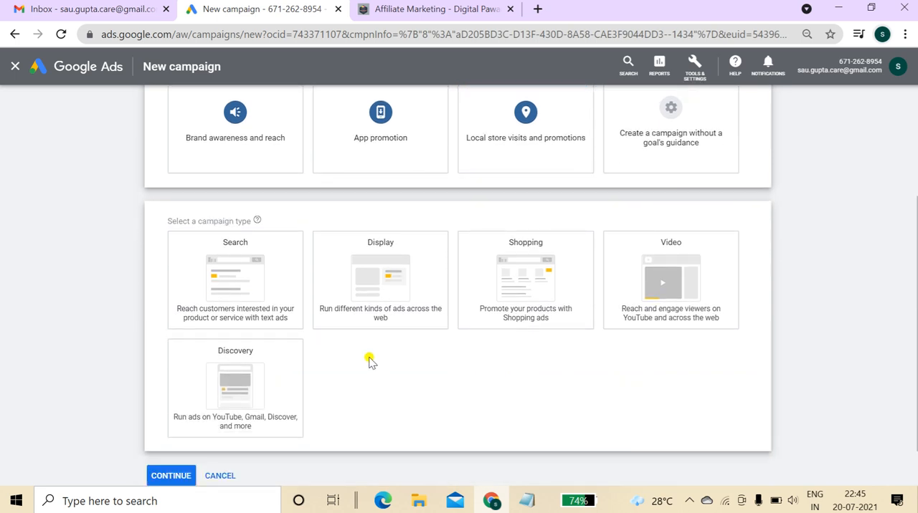
scroll(916, 273, "up", 2)
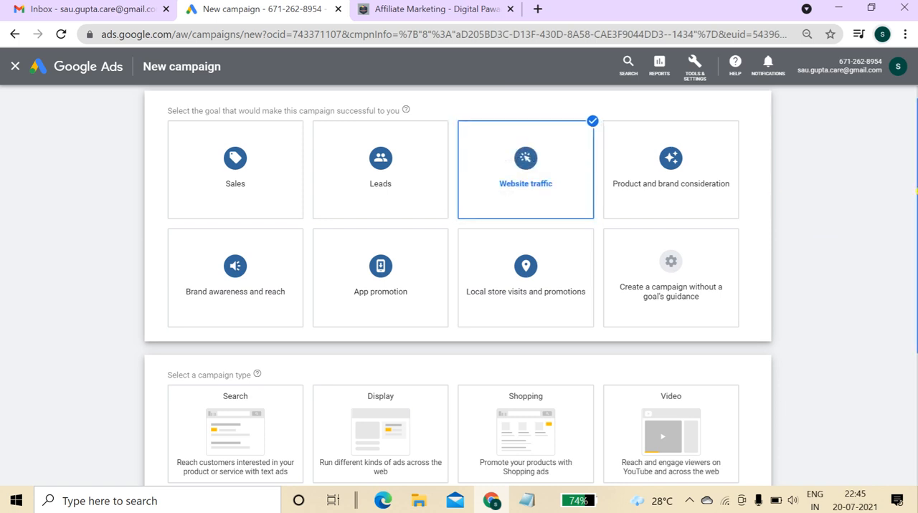
scroll(774, 203, "down", 3)
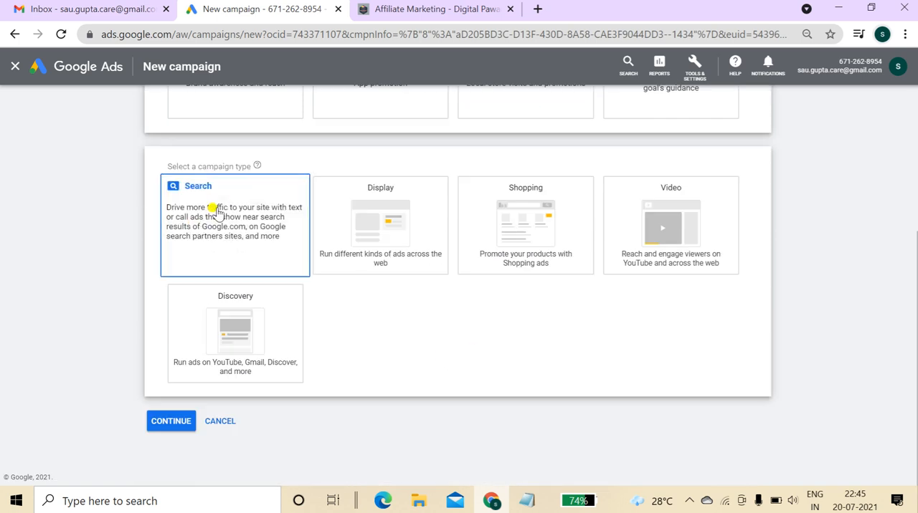
left_click(399, 215)
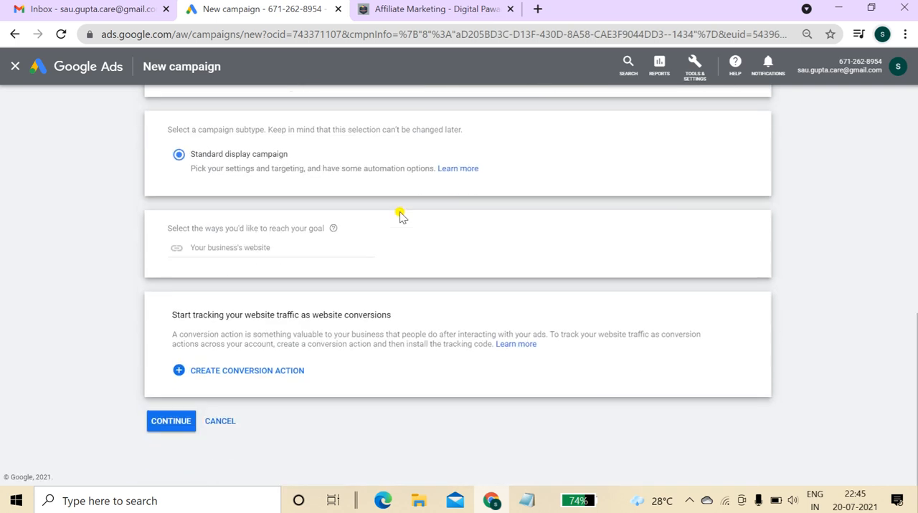
Read the campaign subtype note about the Standard display campaign.
scroll(415, 204, "up", 4)
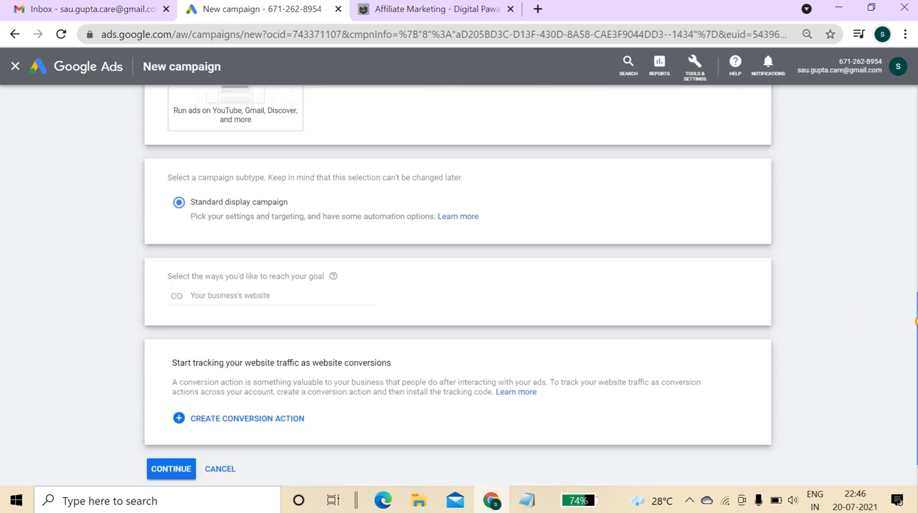
left_click_drag(917, 292, 916, 408)
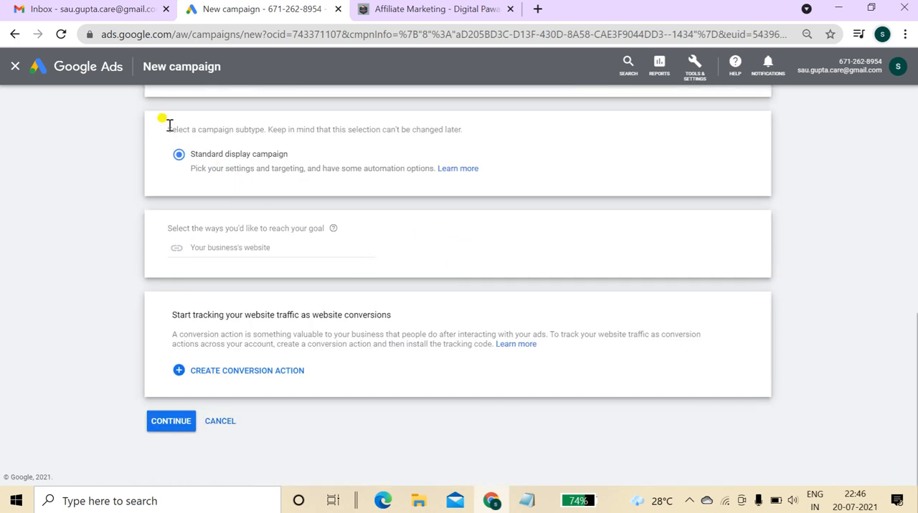
left_click_drag(164, 128, 475, 126)
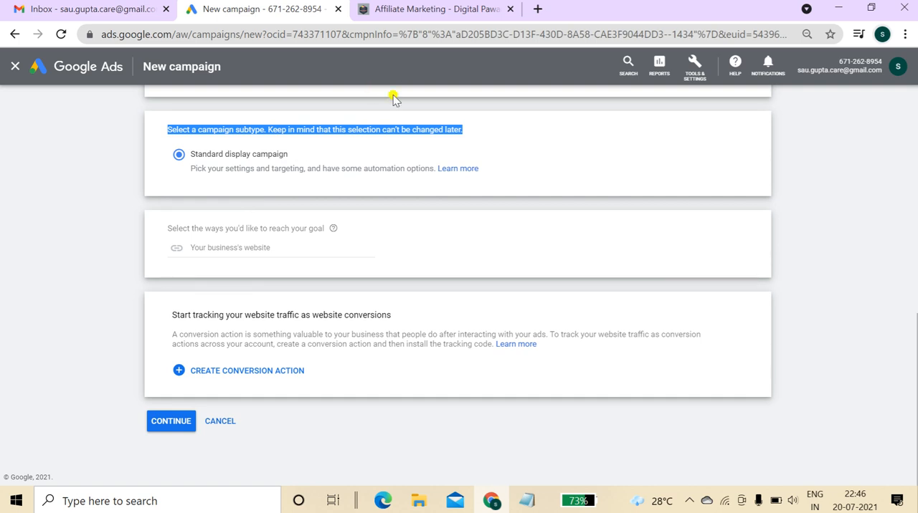
Open a new tab, search Google for usa google and open the US Google site.
left_click(537, 9)
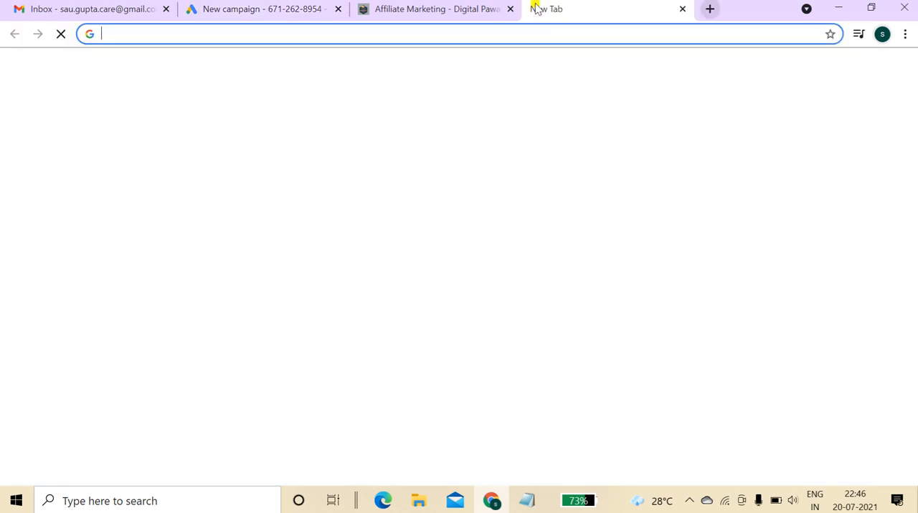
left_click(536, 34)
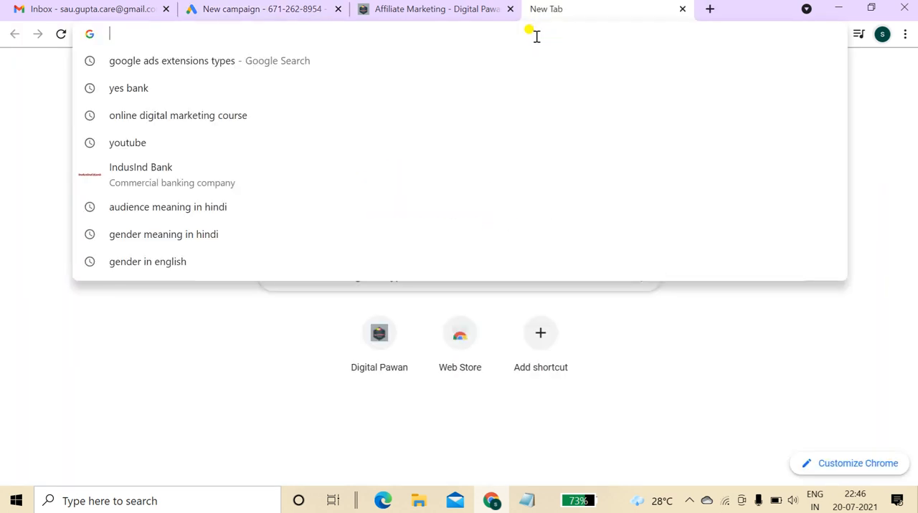
type("blo")
key("BackSpace")
key("BackSpace")
key("BackSpace")
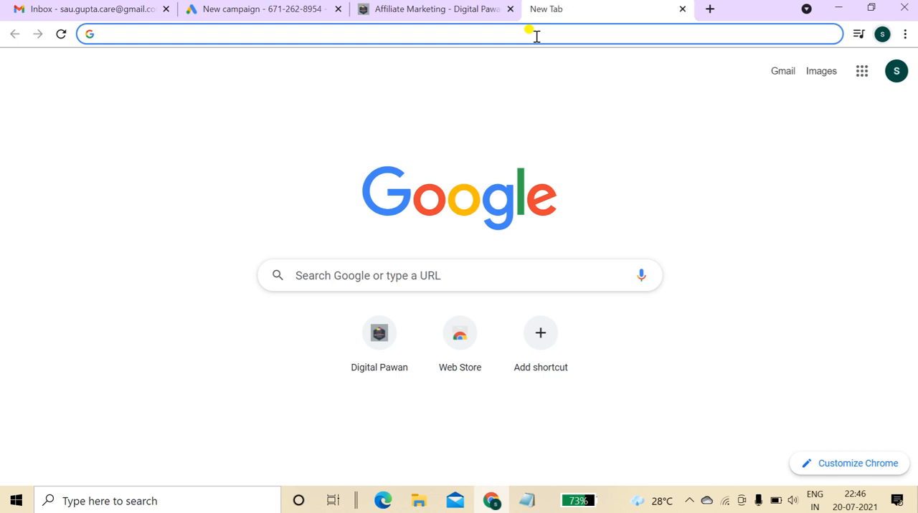
type("usa google")
key("Return")
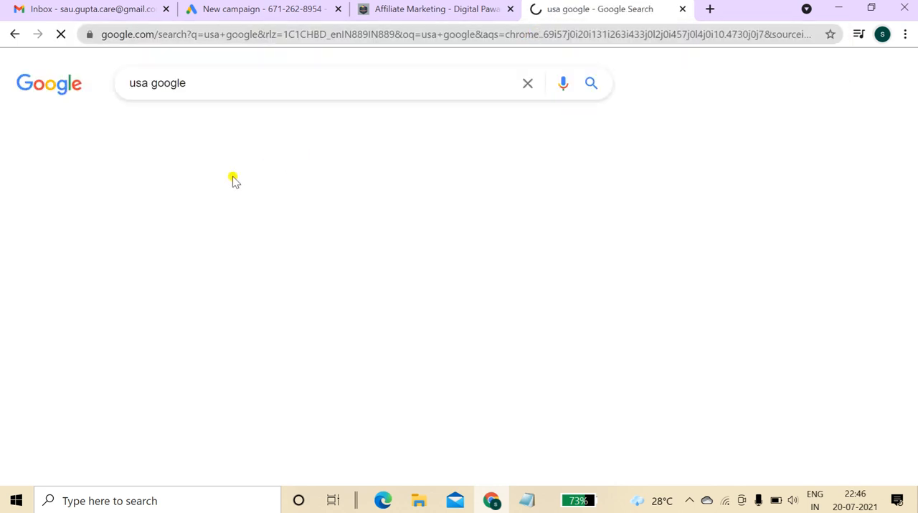
left_click(183, 212)
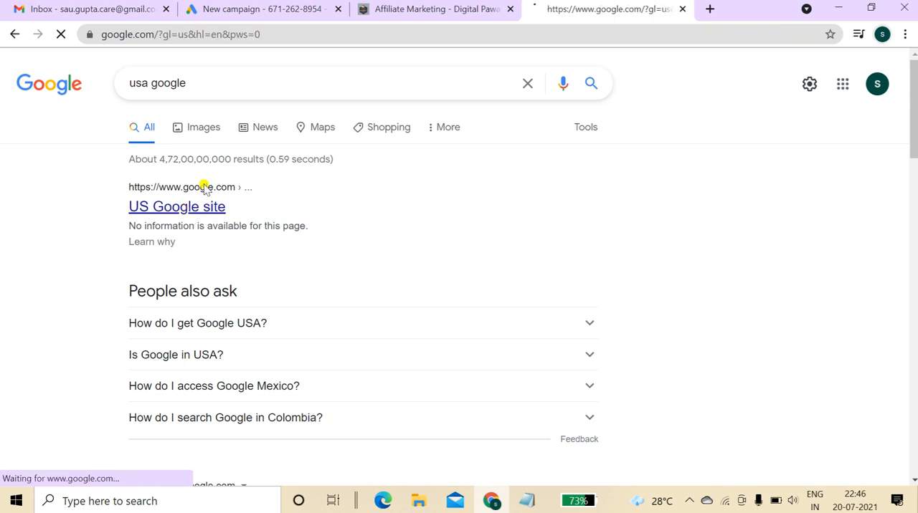
Search the US Google site for resurge review.
type("resu")
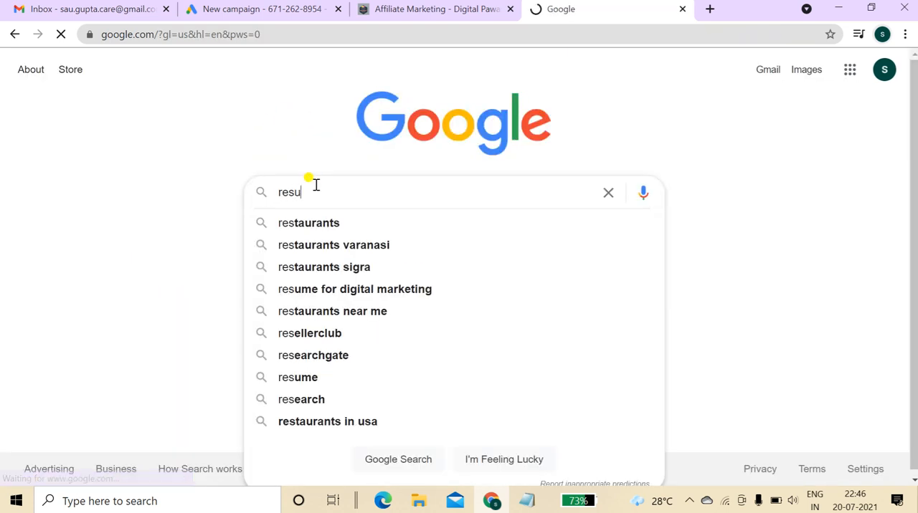
type("rge re")
left_click(346, 226)
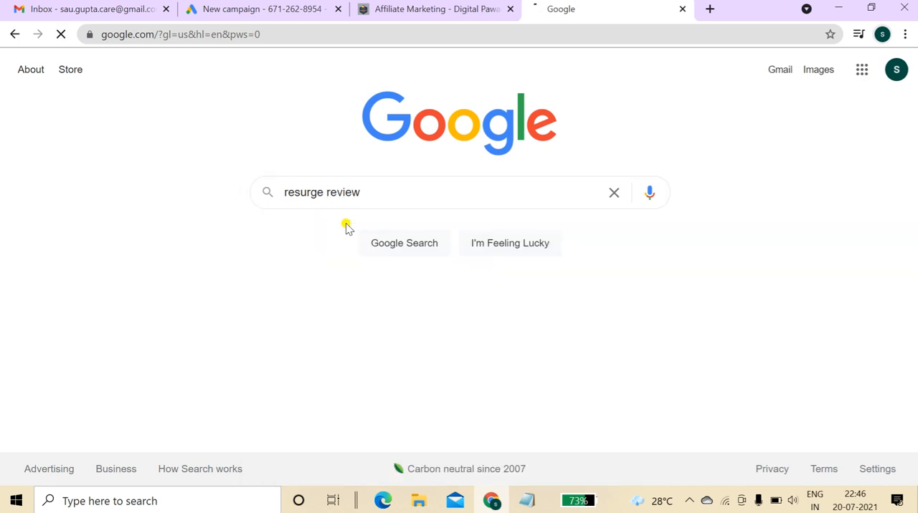
Open the Observer Resurge review article and follow the Chrome enterprise display ad in it.
left_click_drag(915, 109, 914, 224)
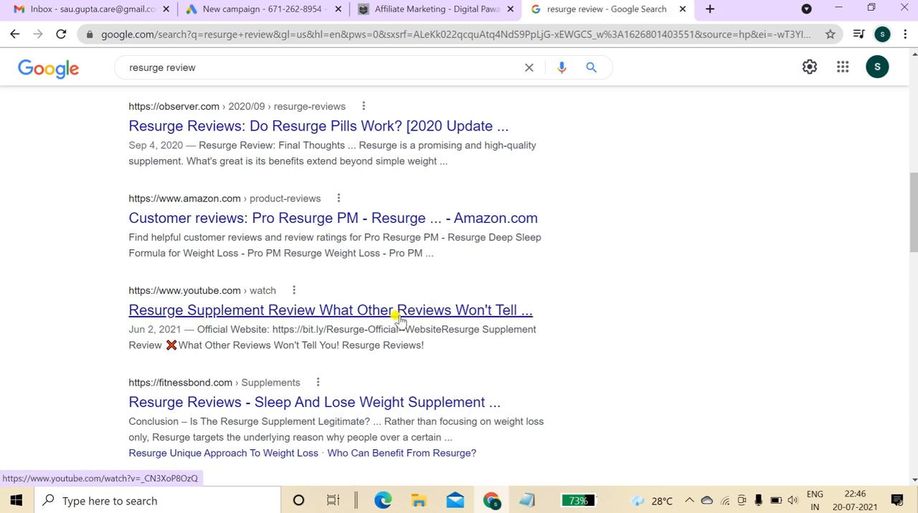
left_click(410, 136)
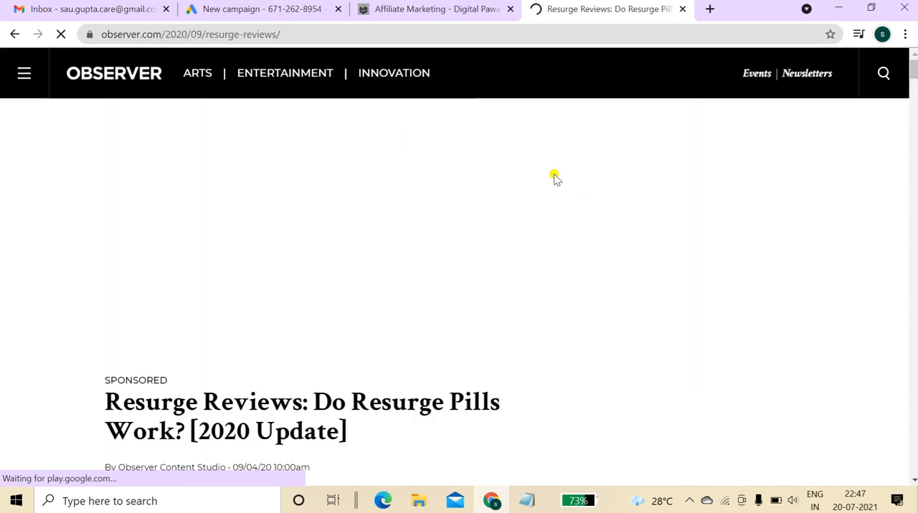
left_click_drag(916, 73, 916, 102)
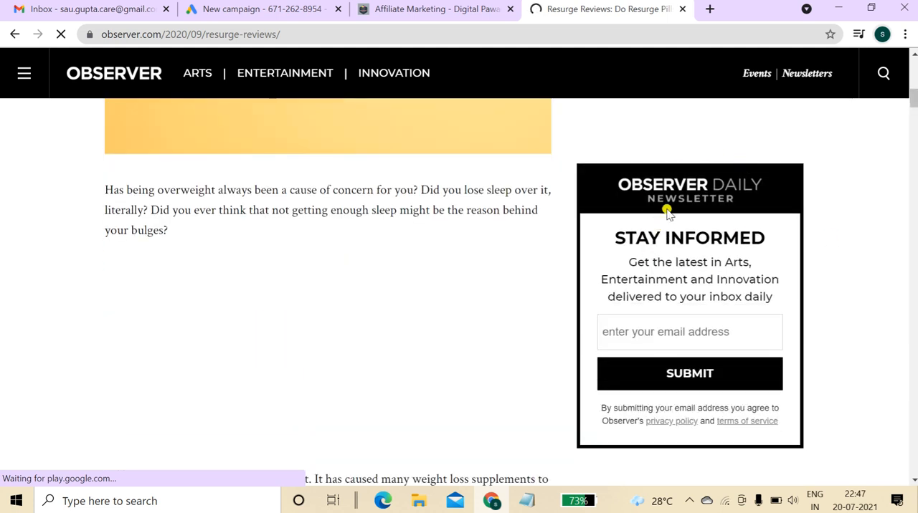
left_click_drag(912, 115, 914, 146)
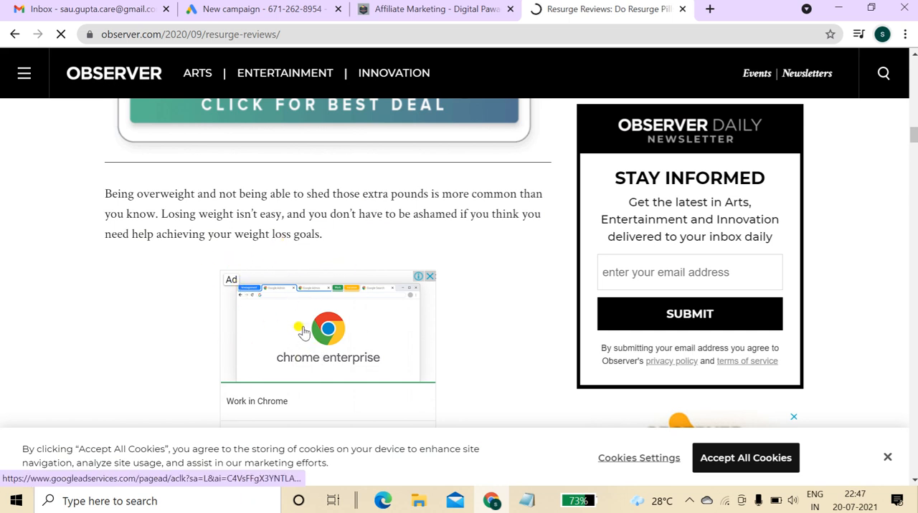
left_click(303, 330)
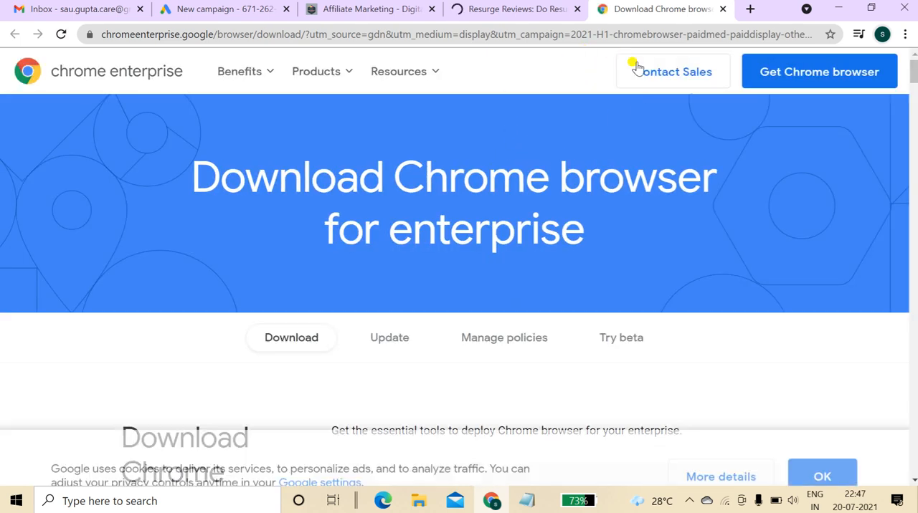
left_click(521, 6)
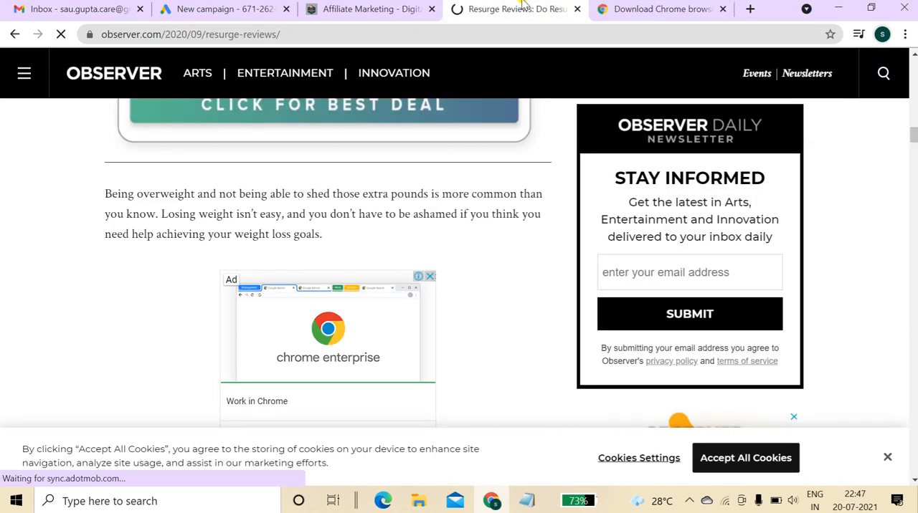
left_click(190, 6)
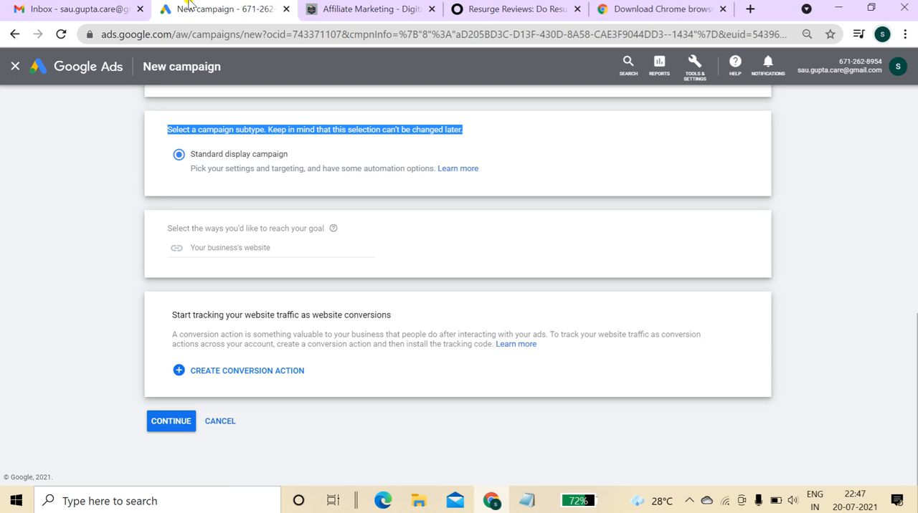
left_click(248, 249)
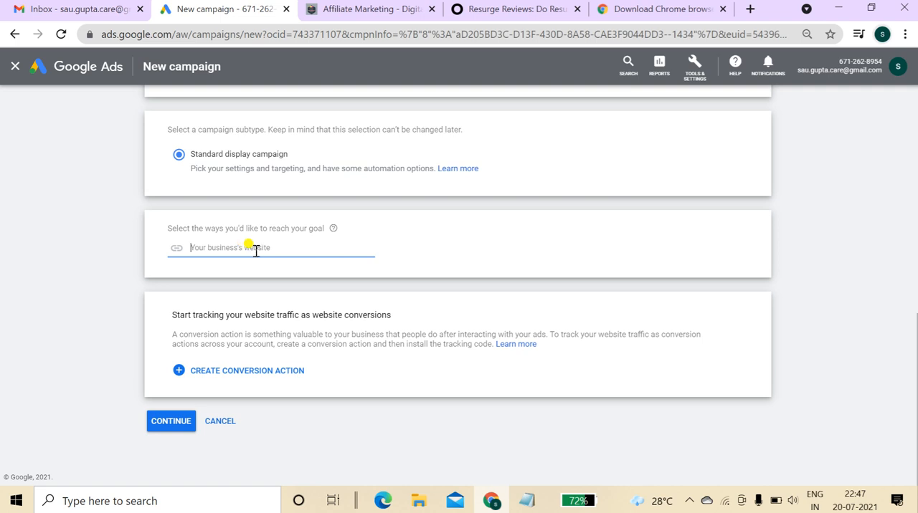
Open the Digital Pawan Home page and copy its URL.
left_click(371, 9)
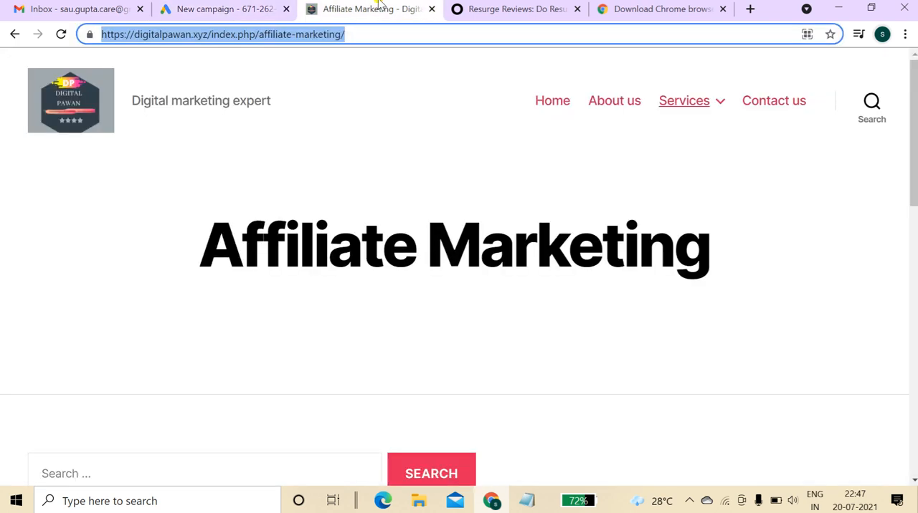
left_click(348, 34)
left_click(548, 104)
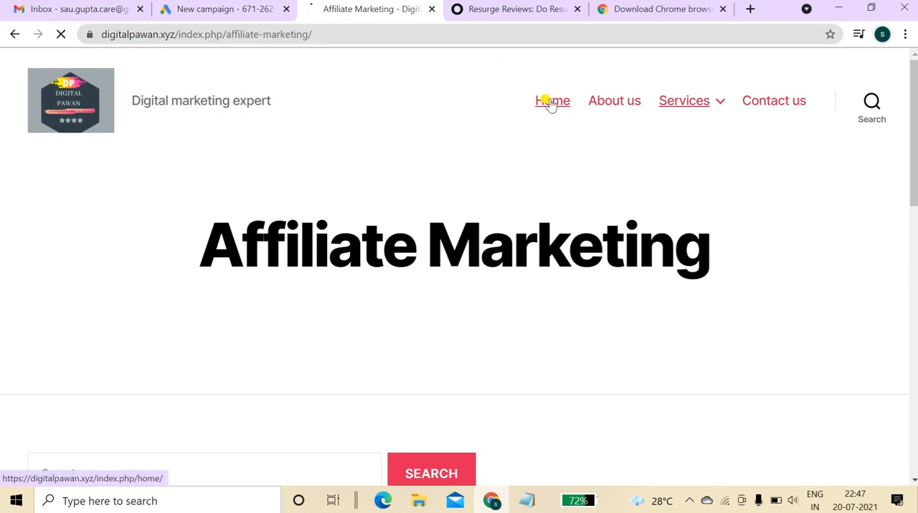
left_click(471, 36)
left_click_drag(290, 34, 117, 36)
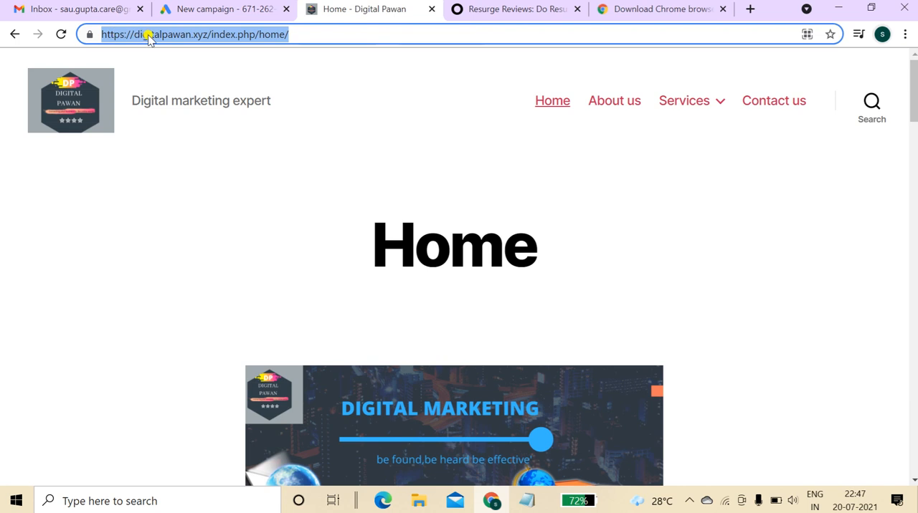
right_click(148, 35)
left_click(201, 114)
left_click(226, 5)
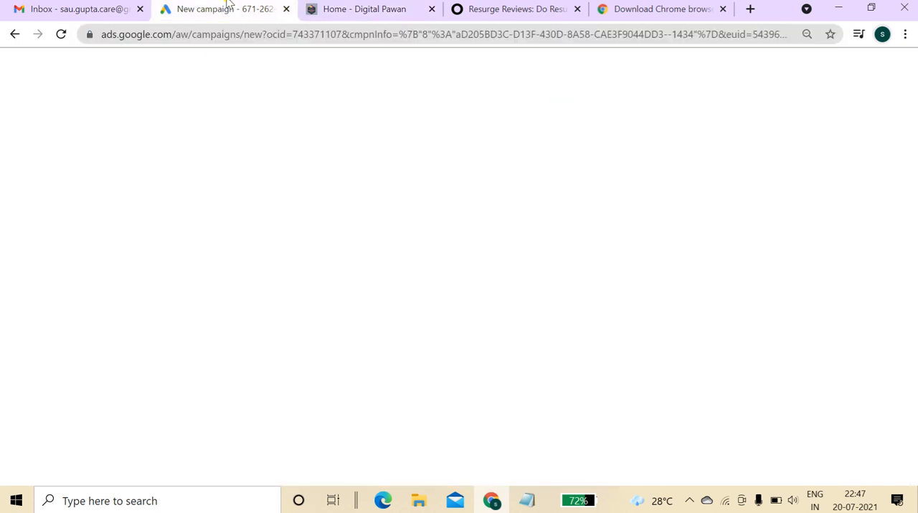
left_click(249, 255)
key("ctrl+v")
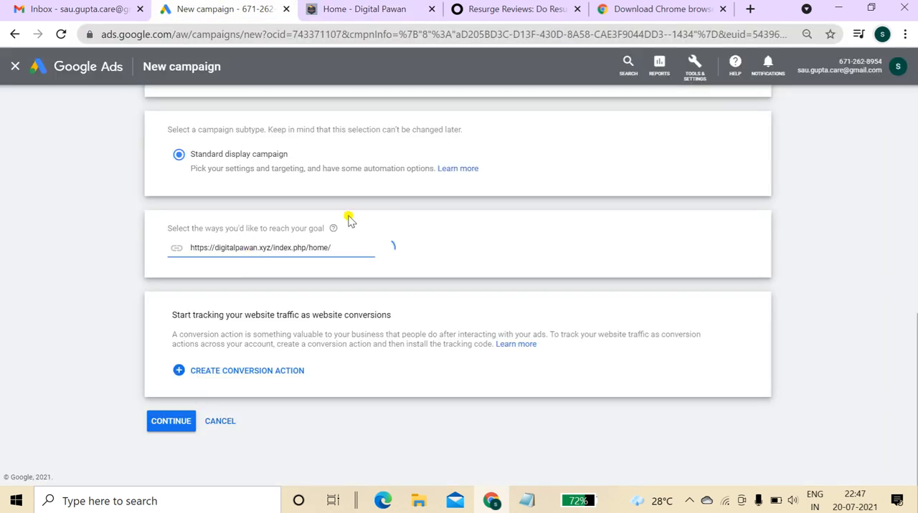
left_click_drag(917, 321, 917, 366)
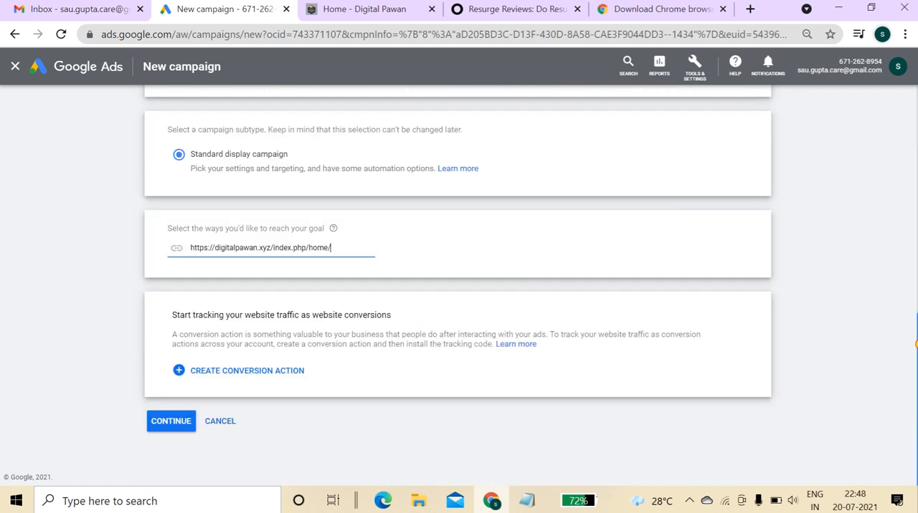
left_click(169, 424)
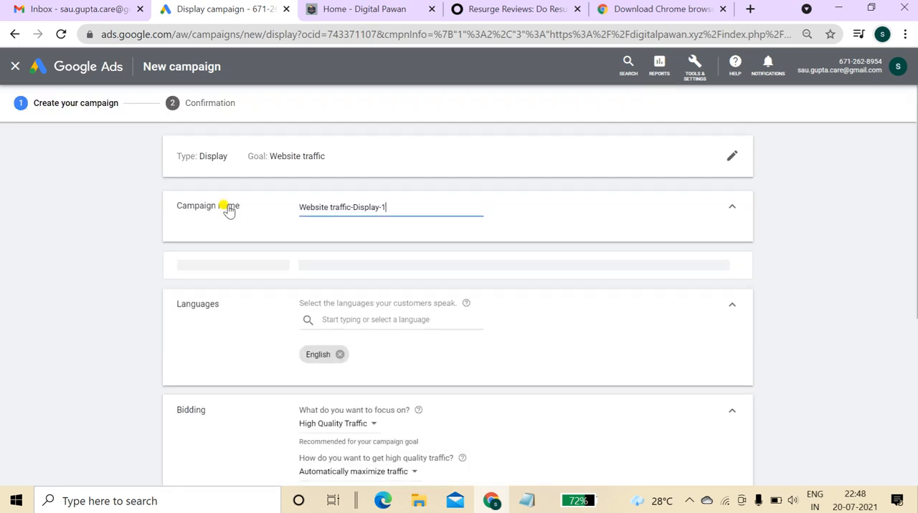
Rename the campaign to display.
left_click_drag(170, 198, 236, 200)
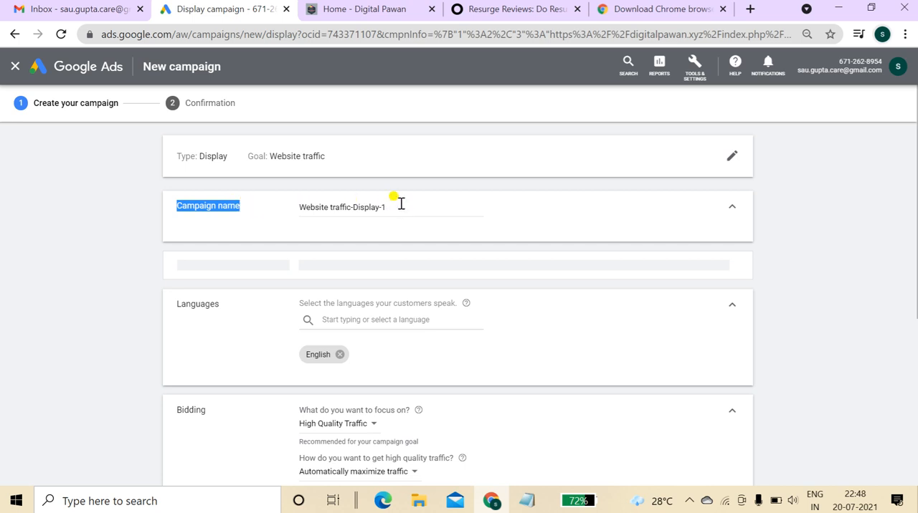
left_click_drag(401, 204, 293, 209)
type("display")
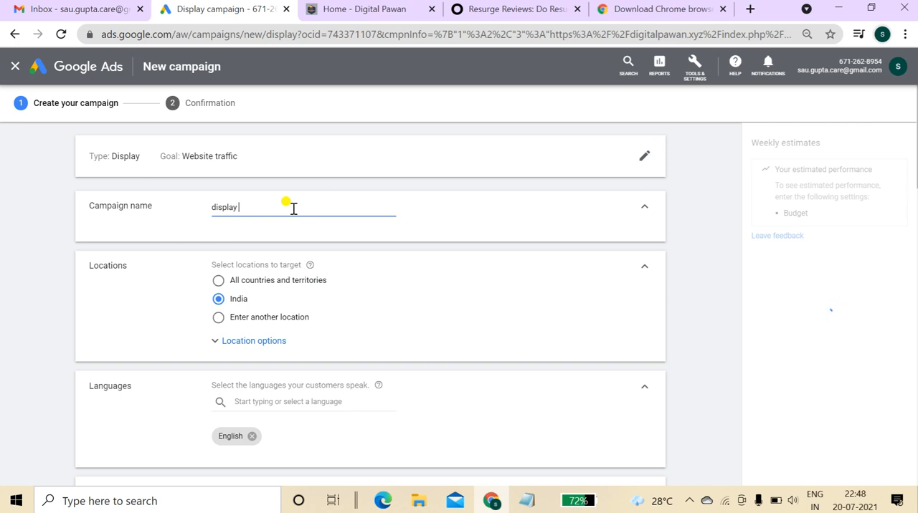
Rename the campaign to display _Digital.
type("_Digital")
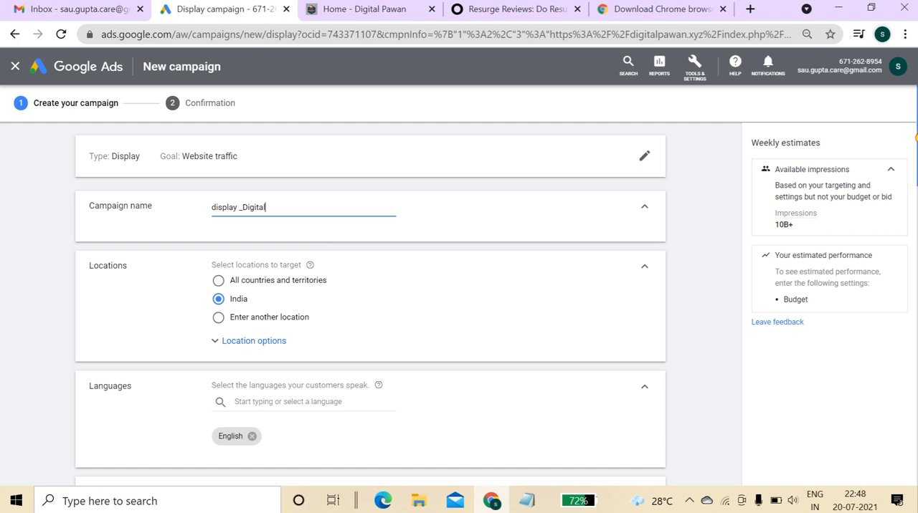
scroll(760, 145, "down", 1)
left_click_drag(752, 142, 846, 262)
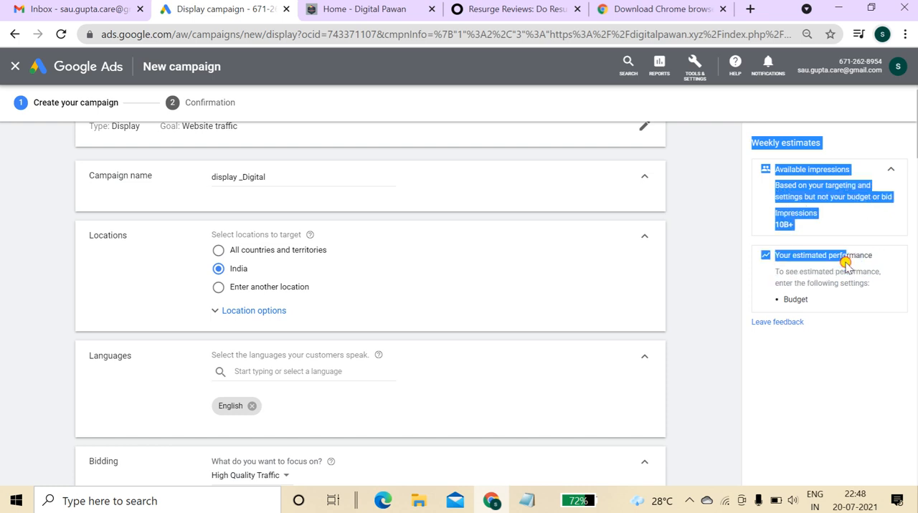
left_click(707, 262)
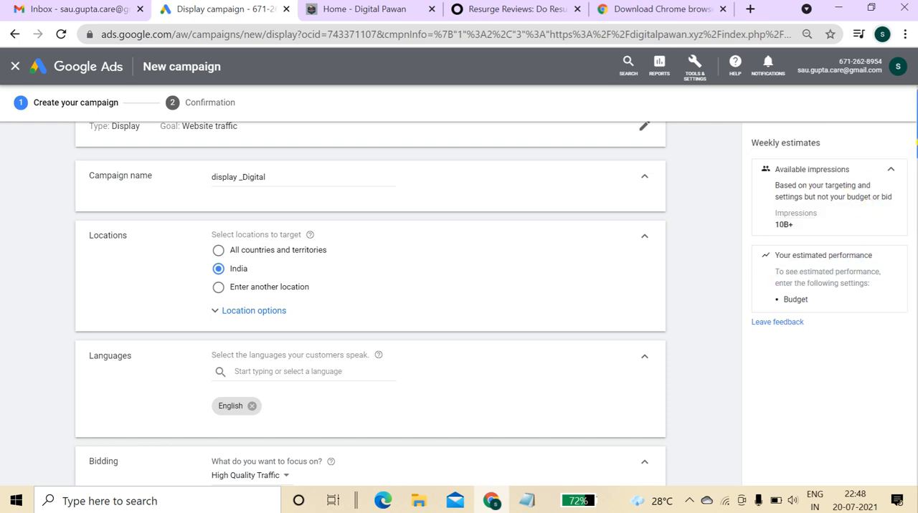
Change the target location from India to Varanasi, Uttar Pradesh, India city.
left_click(219, 290)
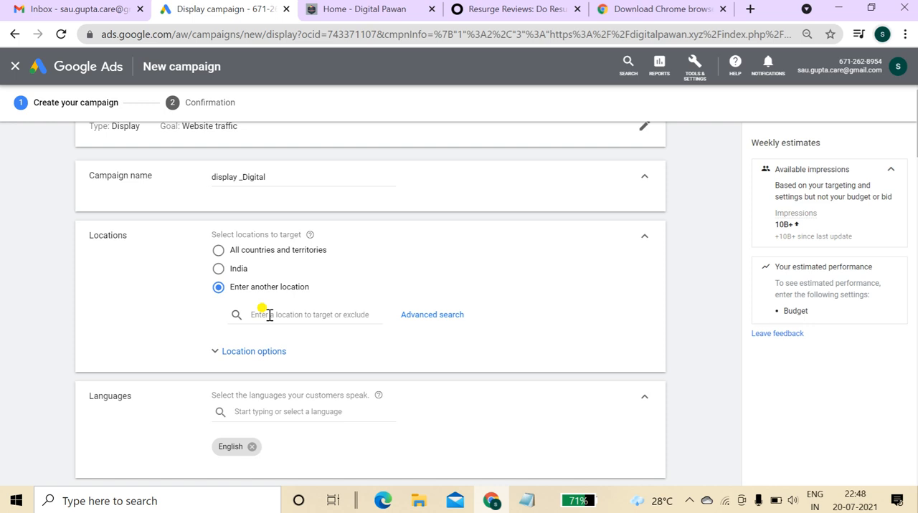
left_click(269, 314)
type("Varanasi")
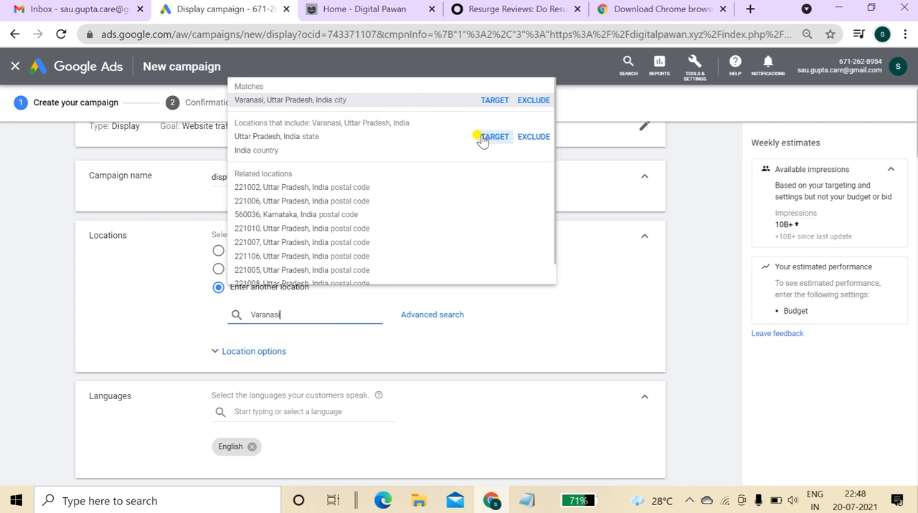
left_click(496, 100)
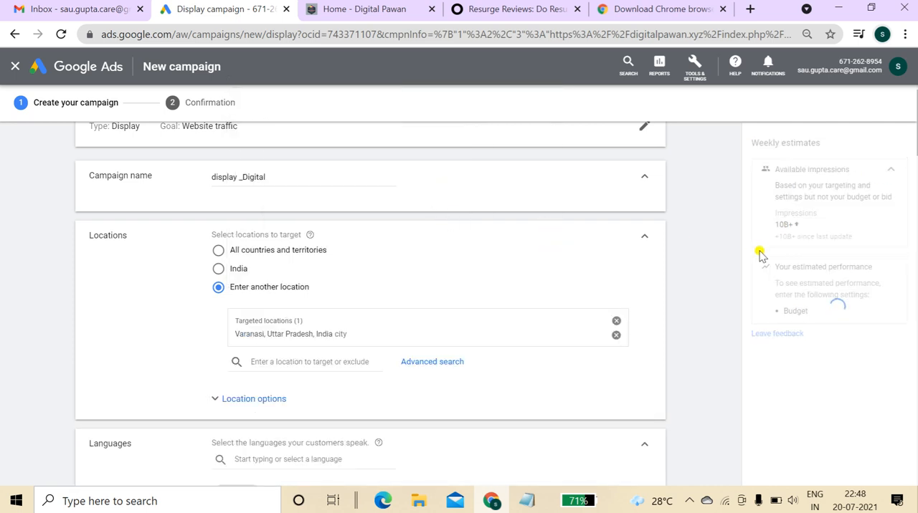
Change the bidding focus to Viewable impressions.
scroll(915, 147, "down", 1)
scroll(915, 147, "down", 2)
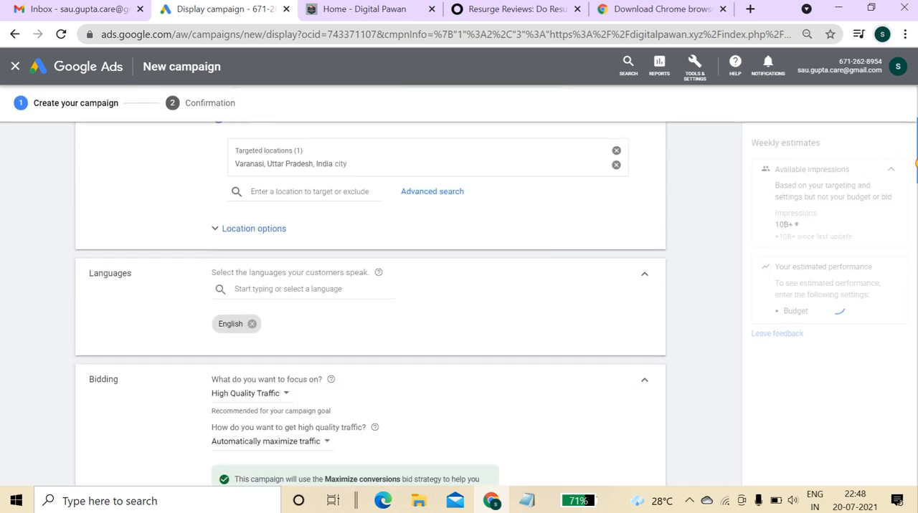
scroll(422, 306, "down", 1)
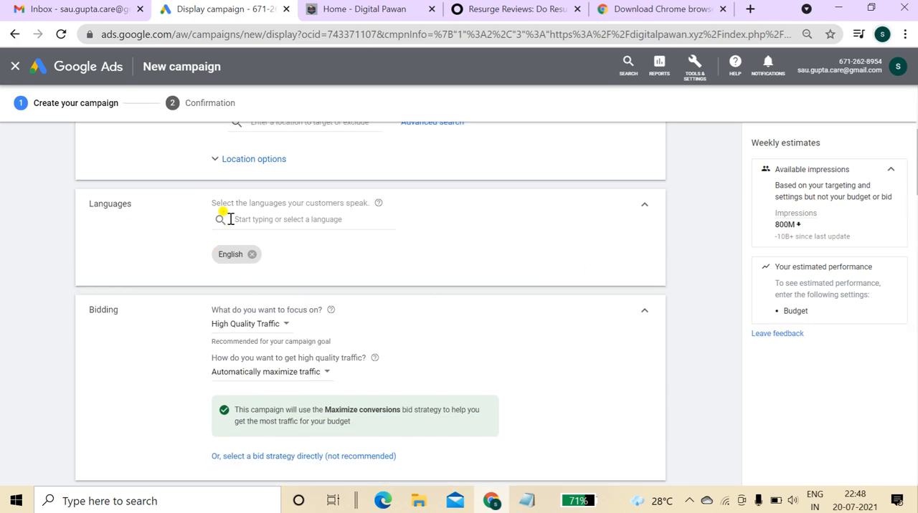
left_click_drag(86, 310, 132, 313)
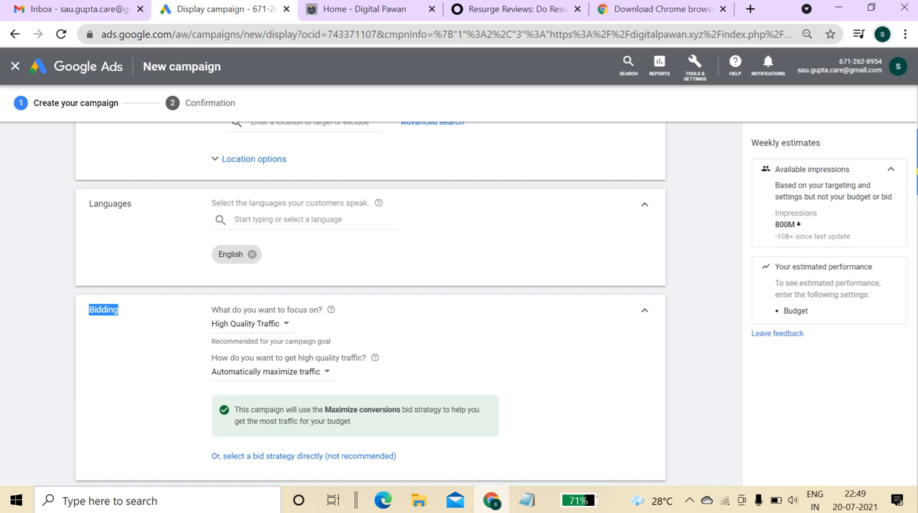
scroll(370, 304, "down", 2)
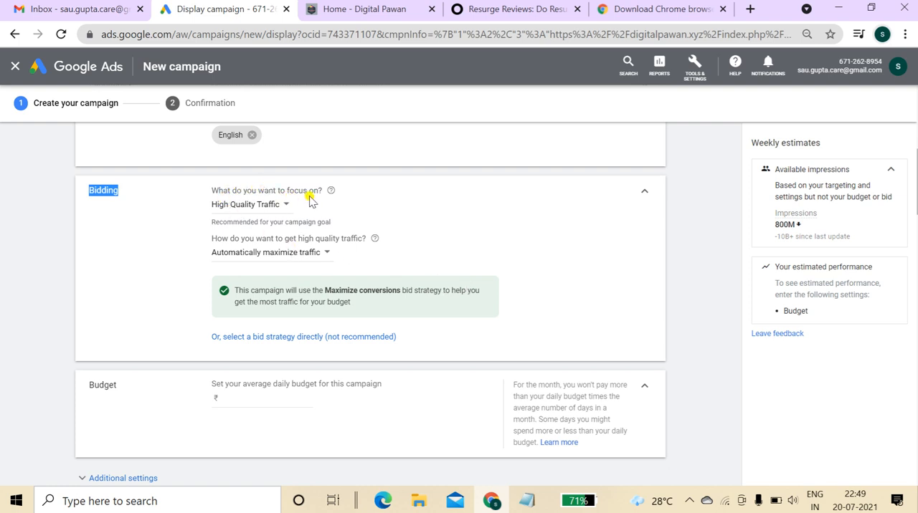
left_click(268, 207)
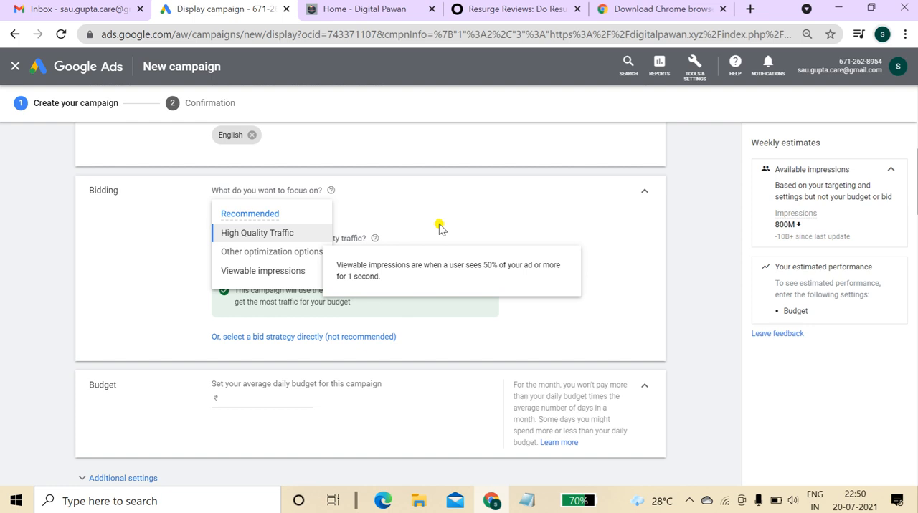
left_click(282, 271)
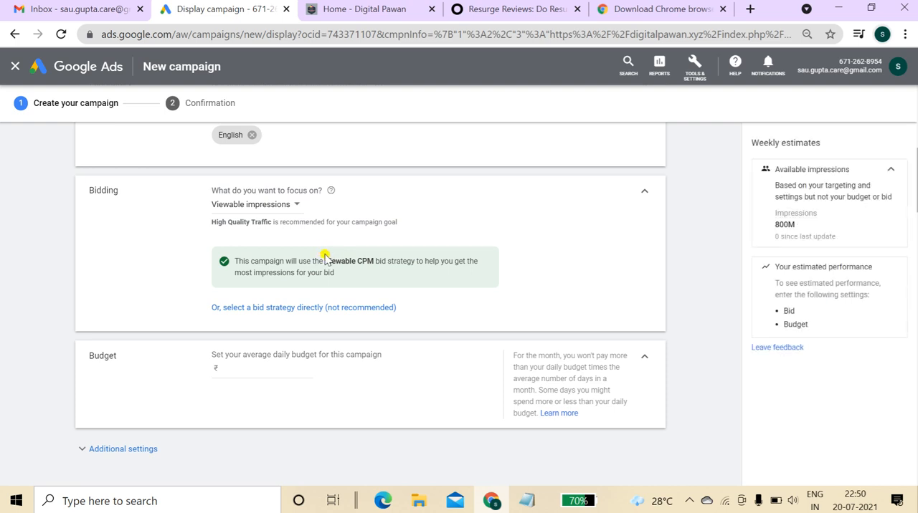
Select the bid strategy directly as Manual CPC and turn off Enhanced CPC.
left_click(332, 307)
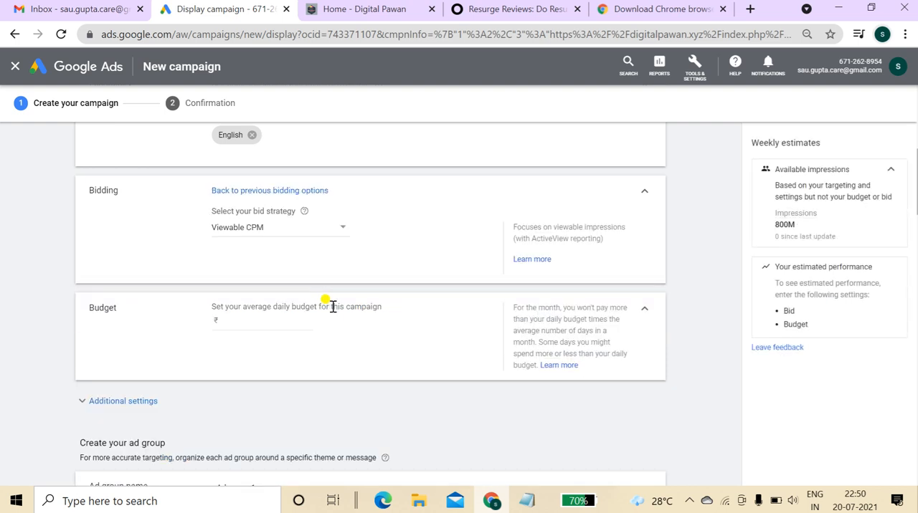
left_click(283, 229)
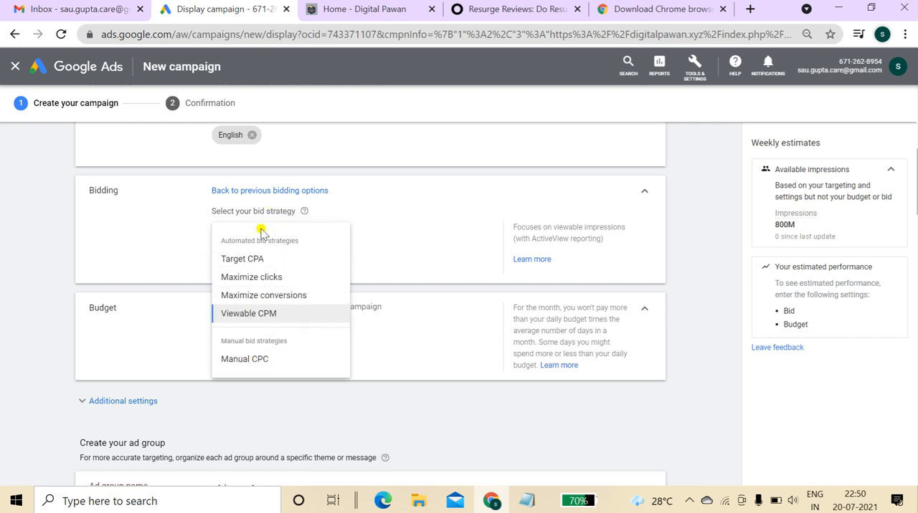
mouse_move(296, 259)
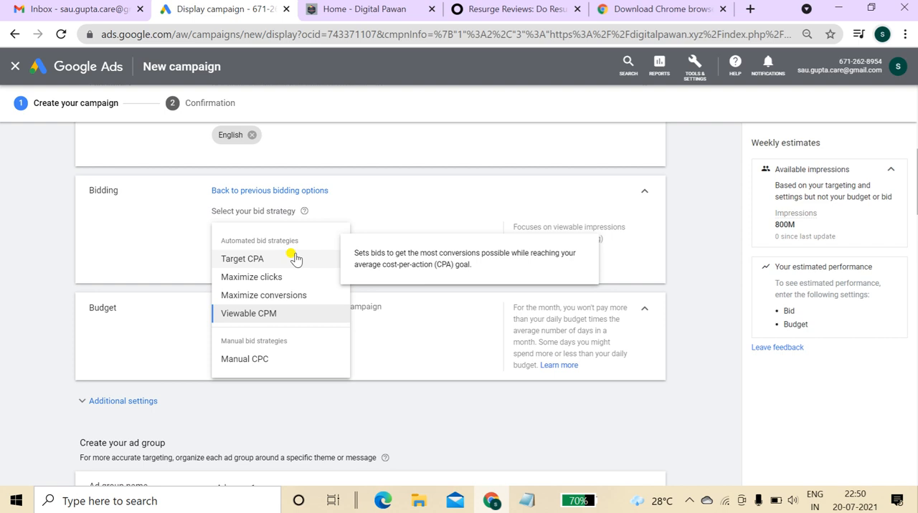
left_click(285, 362)
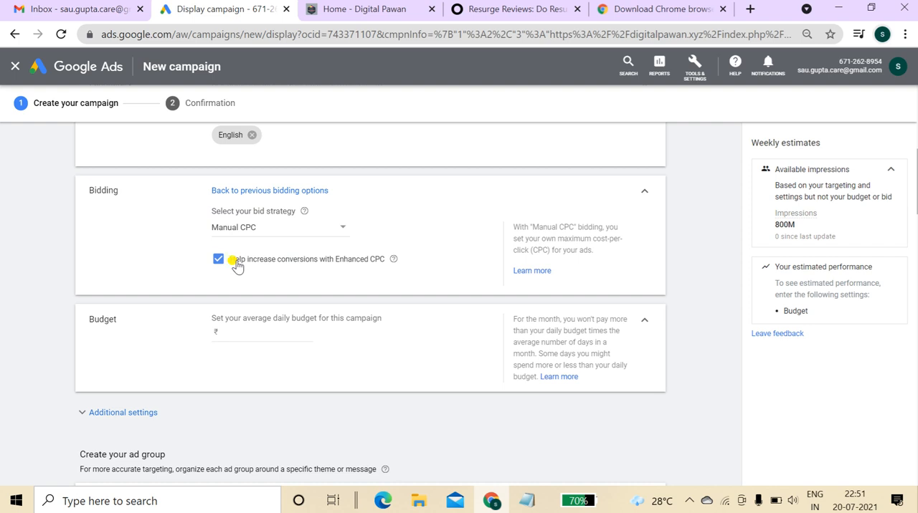
left_click(219, 258)
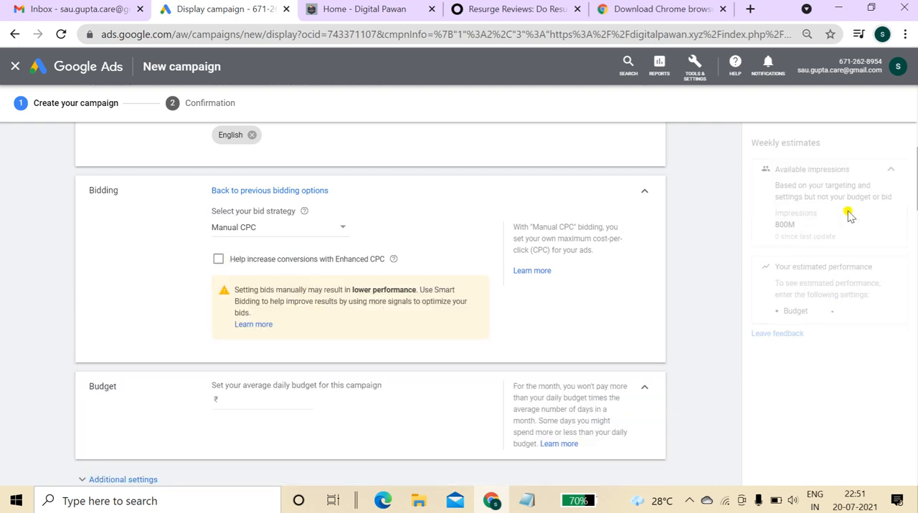
Set the average daily budget to ₹150.
scroll(915, 192, "down", 3)
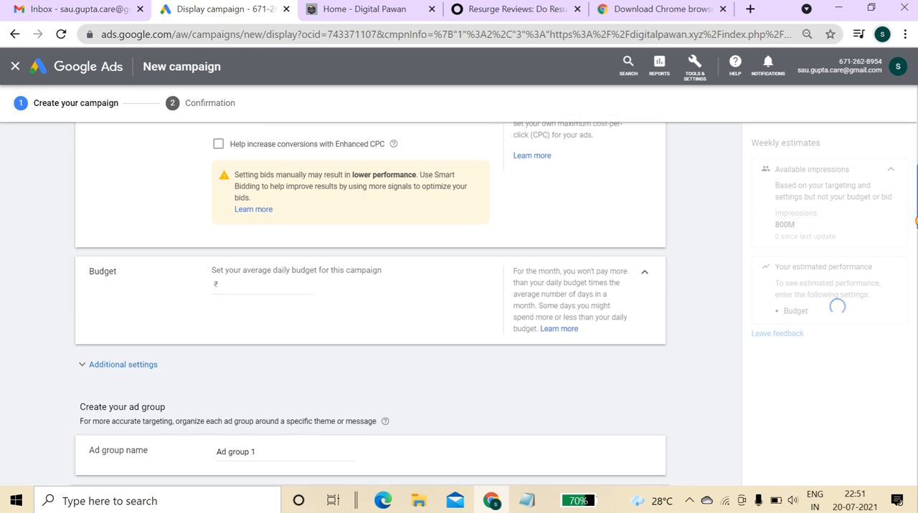
left_click(253, 210)
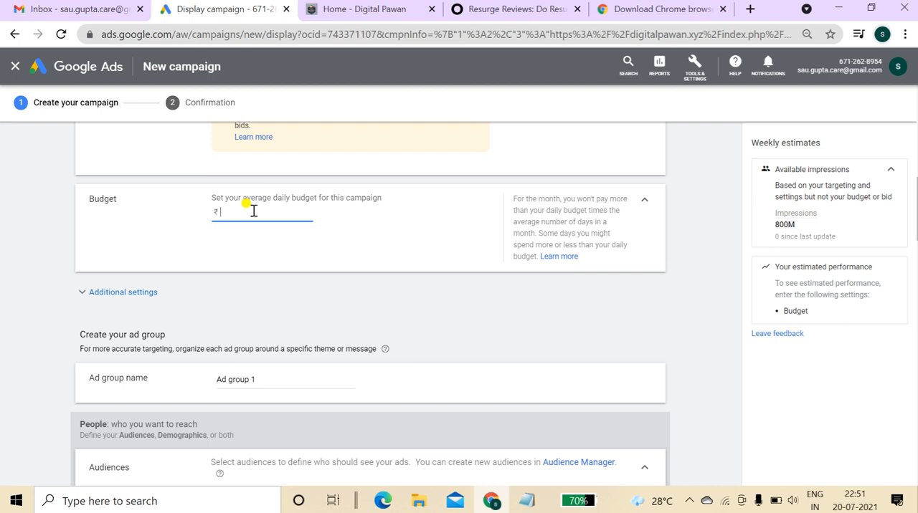
type("100")
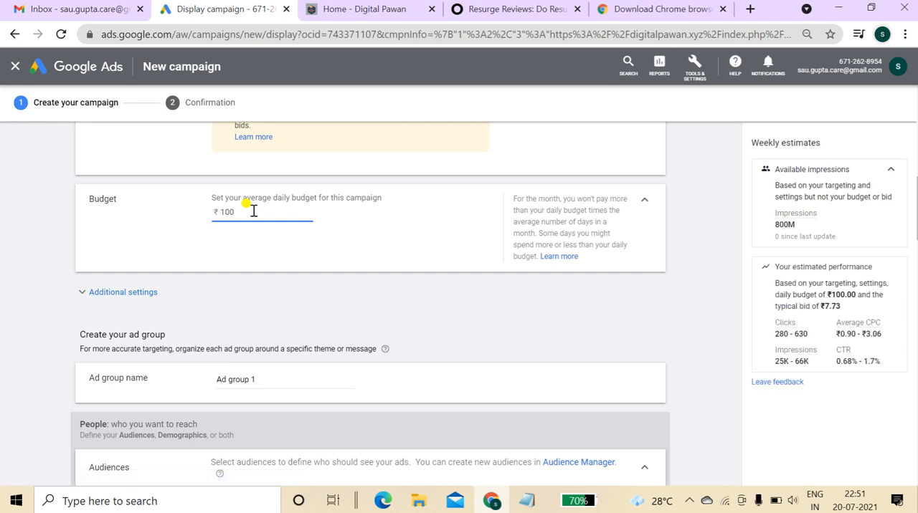
key("BackSpace")
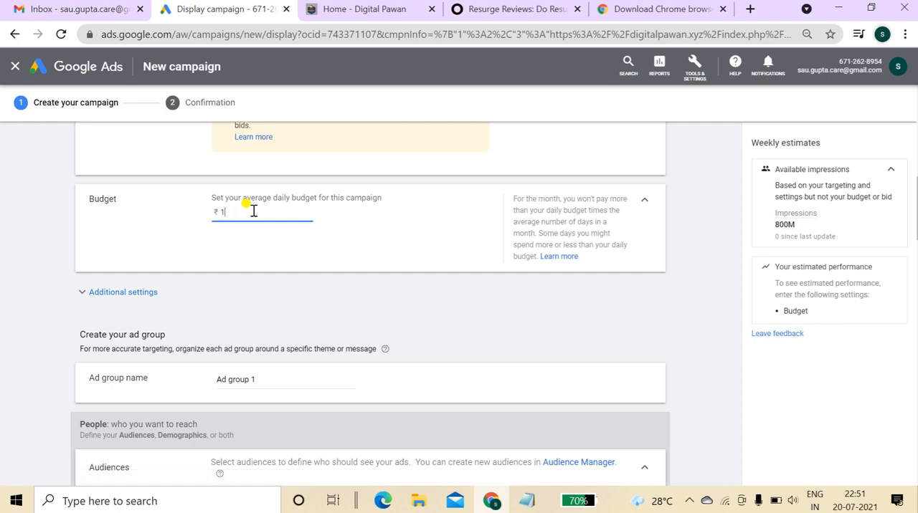
type("50")
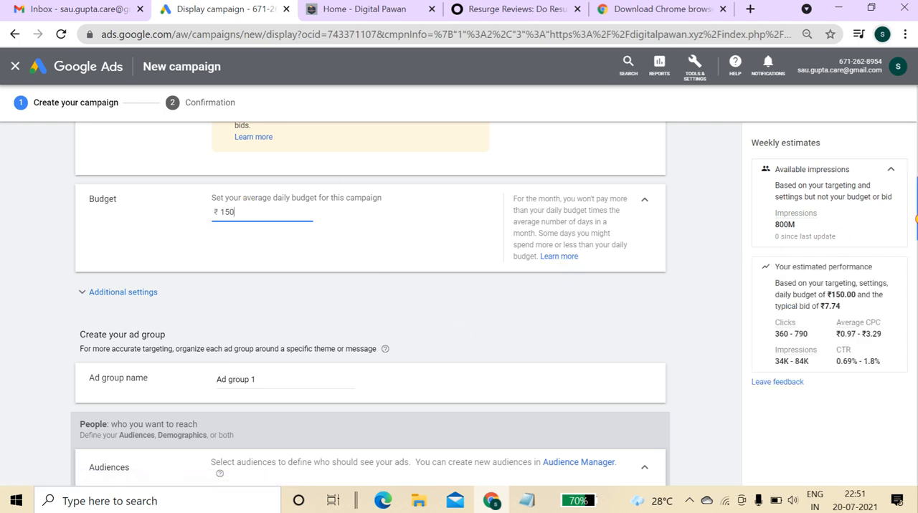
scroll(915, 233, "down", 1)
scroll(915, 233, "up", 1)
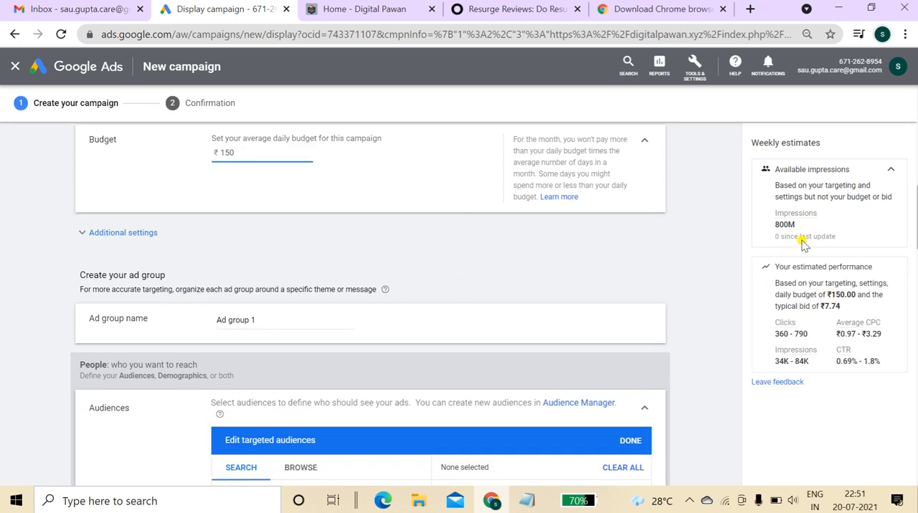
left_click_drag(773, 267, 884, 366)
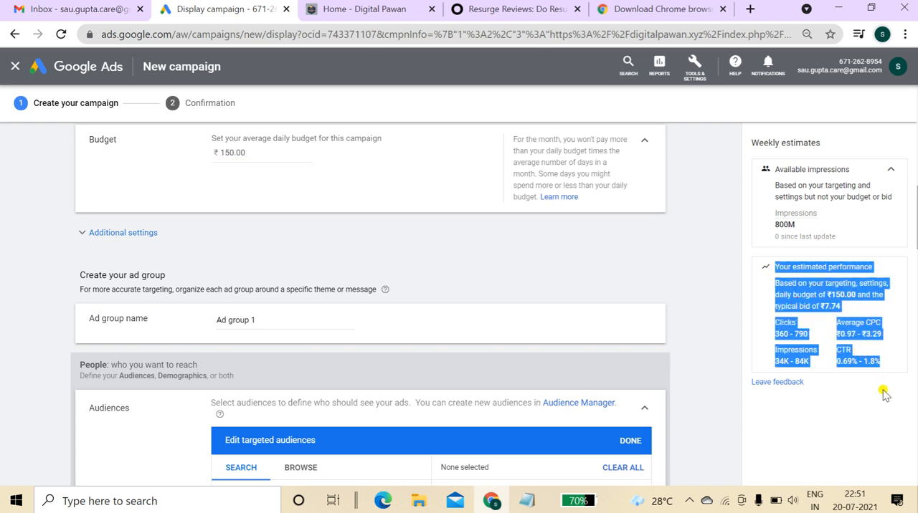
left_click(885, 394)
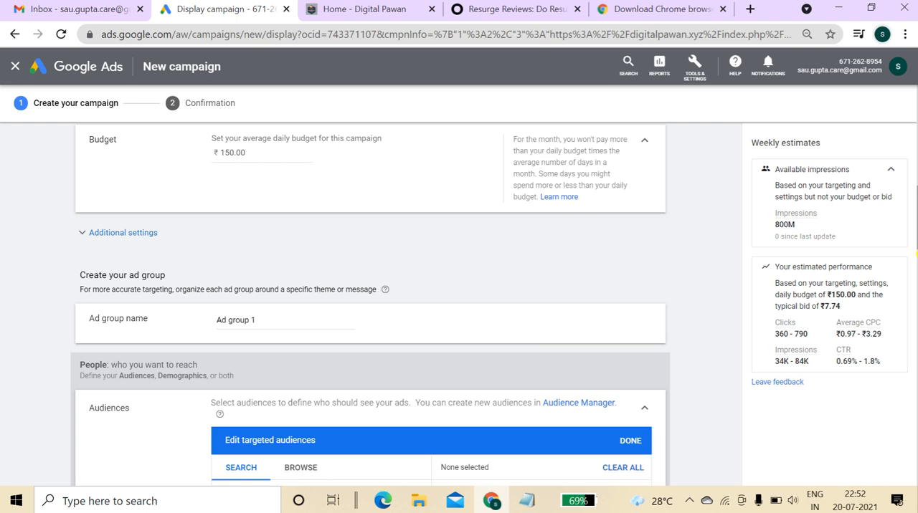
mouse_move(916, 227)
left_mouse_down()
mouse_move(916, 243)
mouse_move(916, 235)
left_mouse_up()
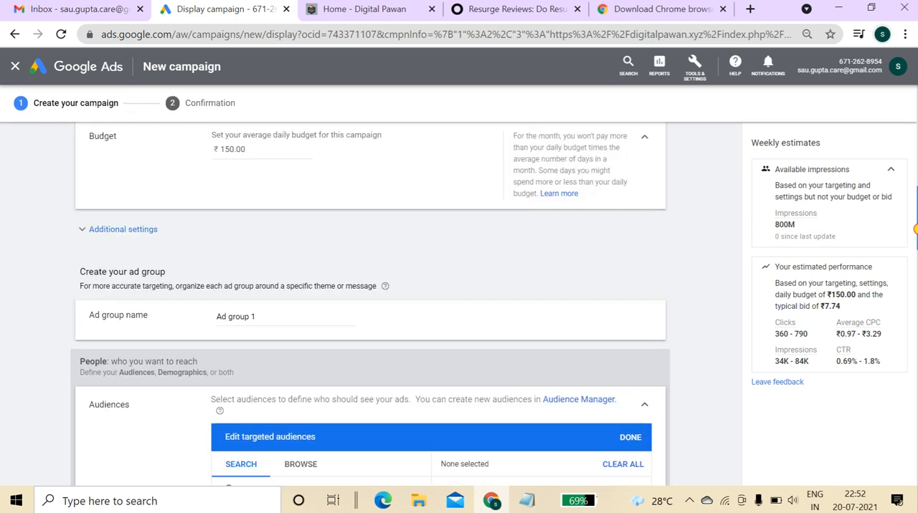
Open the additional settings and set the ad schedule for all days to start at 07:00.
left_click(139, 231)
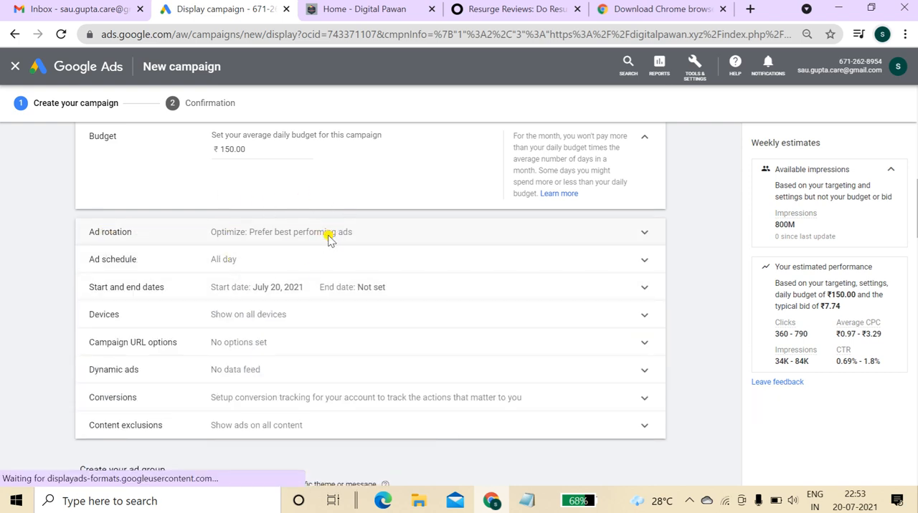
left_click(329, 236)
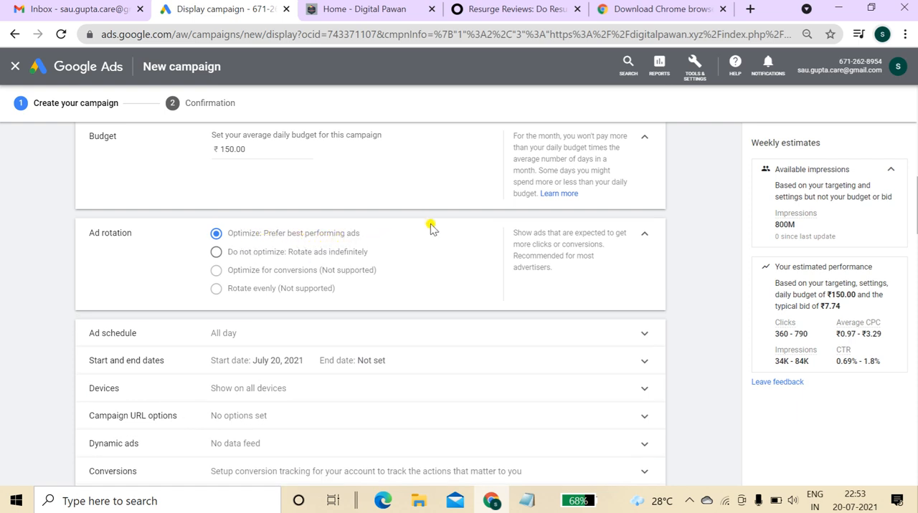
left_click(643, 239)
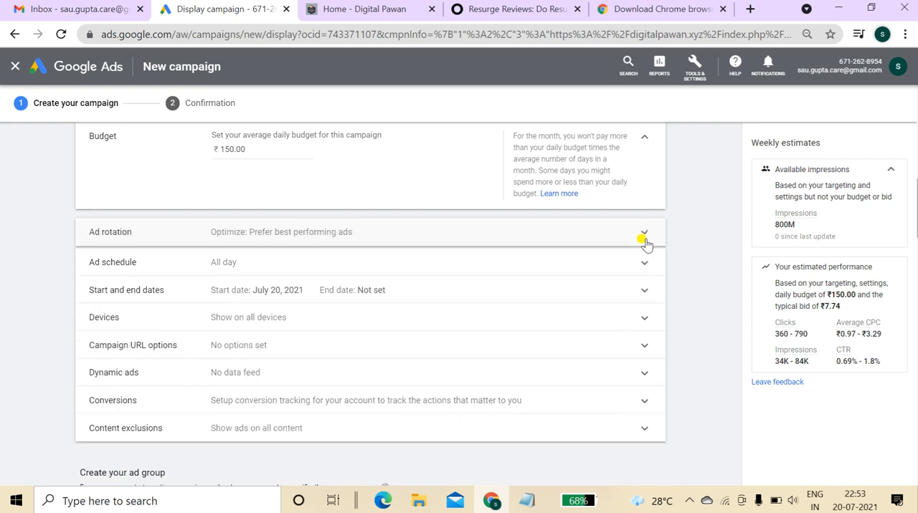
left_click(255, 258)
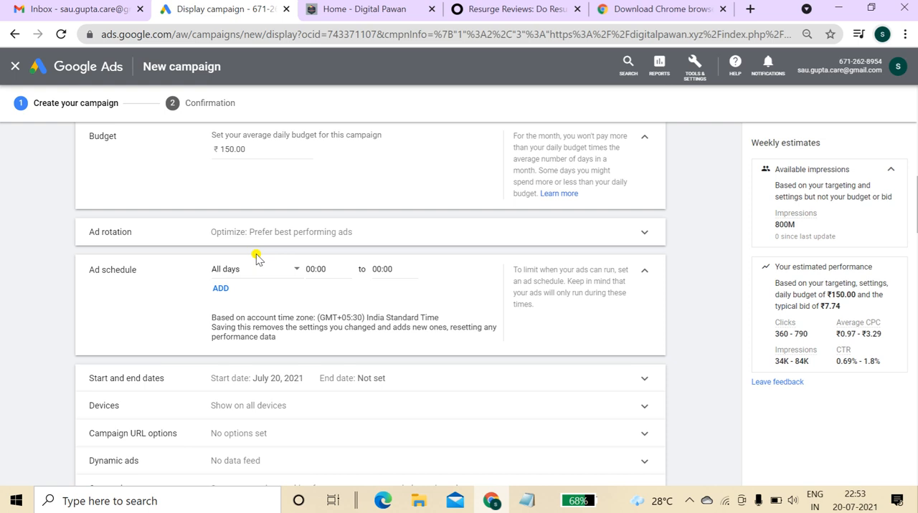
left_click(326, 269)
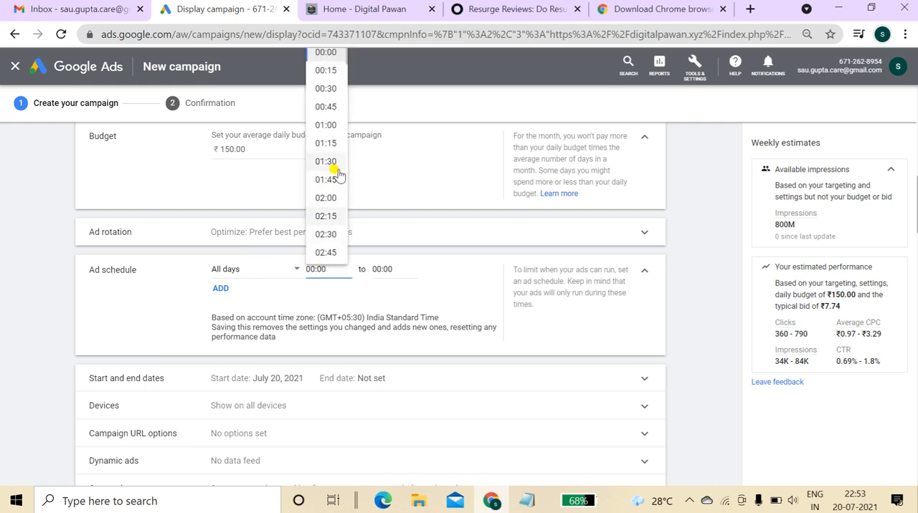
scroll(345, 69, "down", 1)
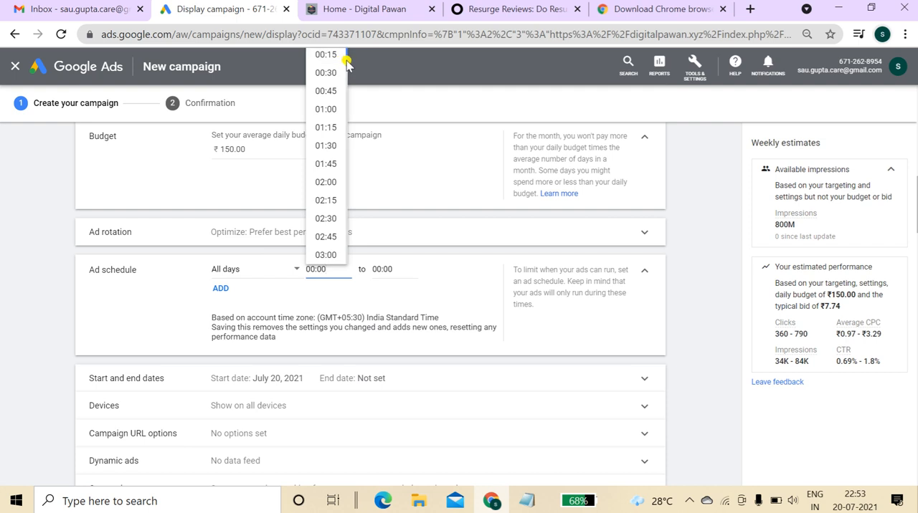
left_click_drag(344, 63, 343, 119)
left_click(328, 139)
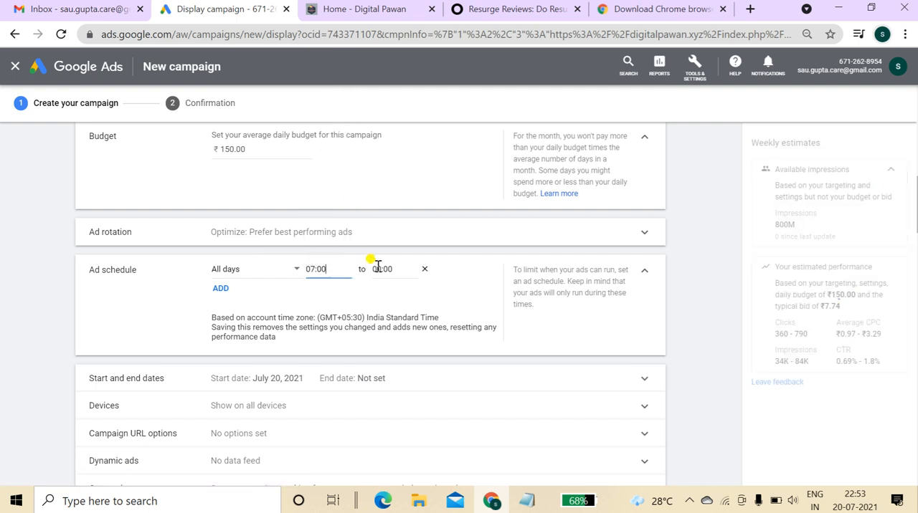
Set the ad schedule end time to 02:15.
left_click(378, 269)
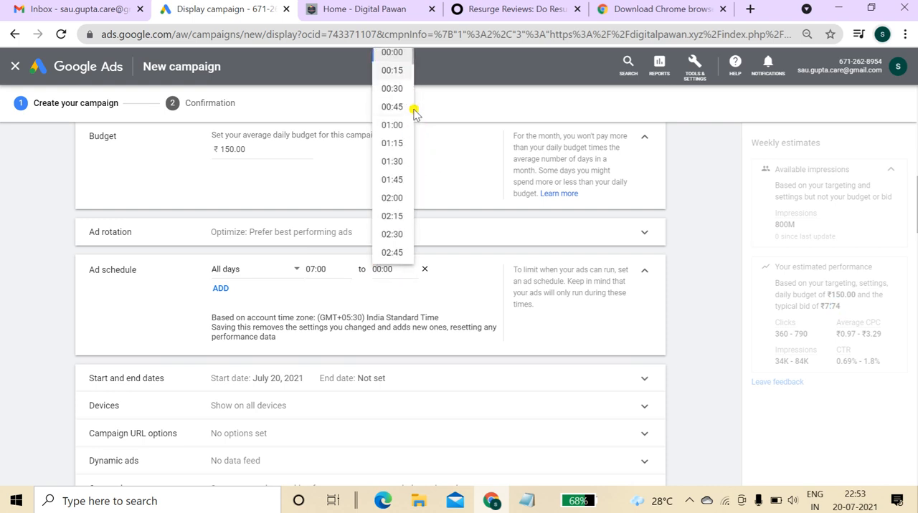
left_click_drag(413, 54, 411, 58)
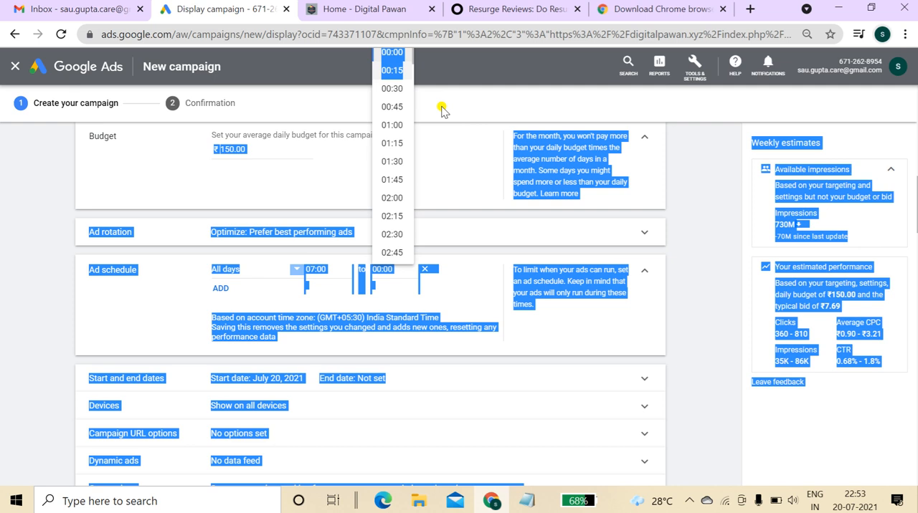
left_click(442, 107)
left_click(414, 60)
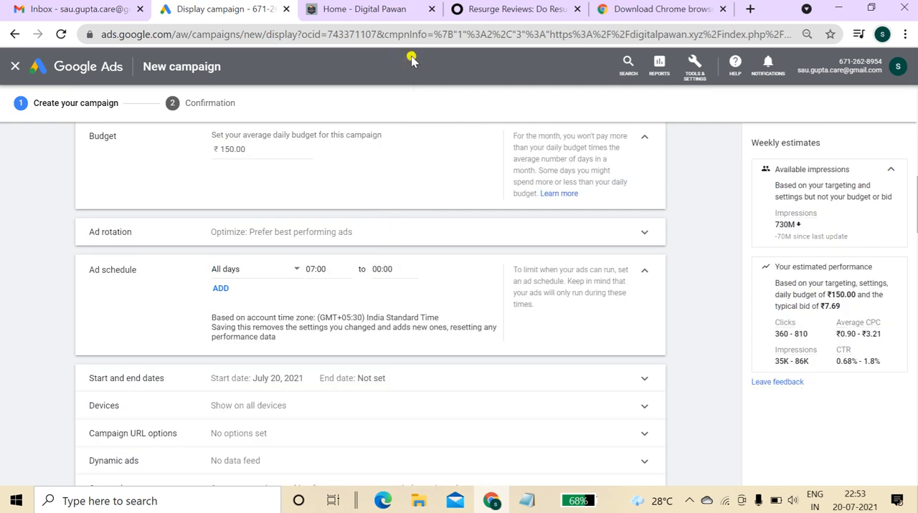
left_click(383, 265)
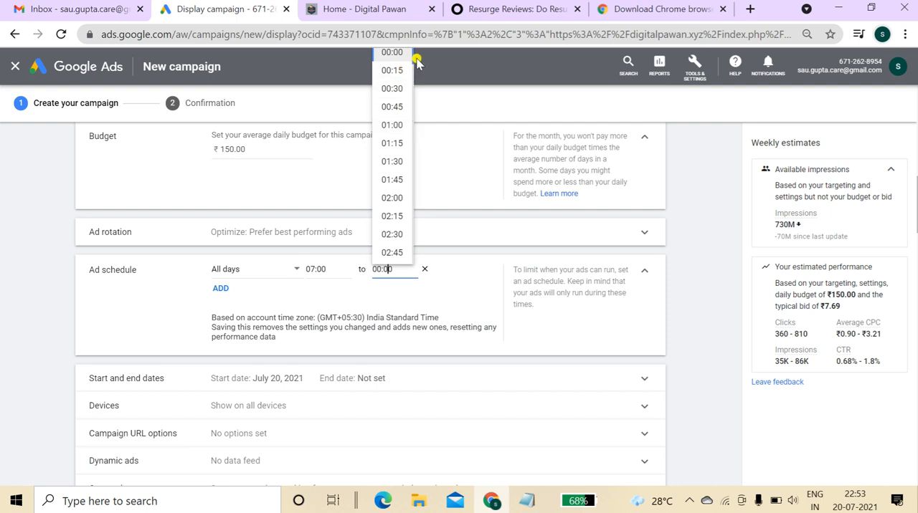
left_click_drag(415, 58, 416, 102)
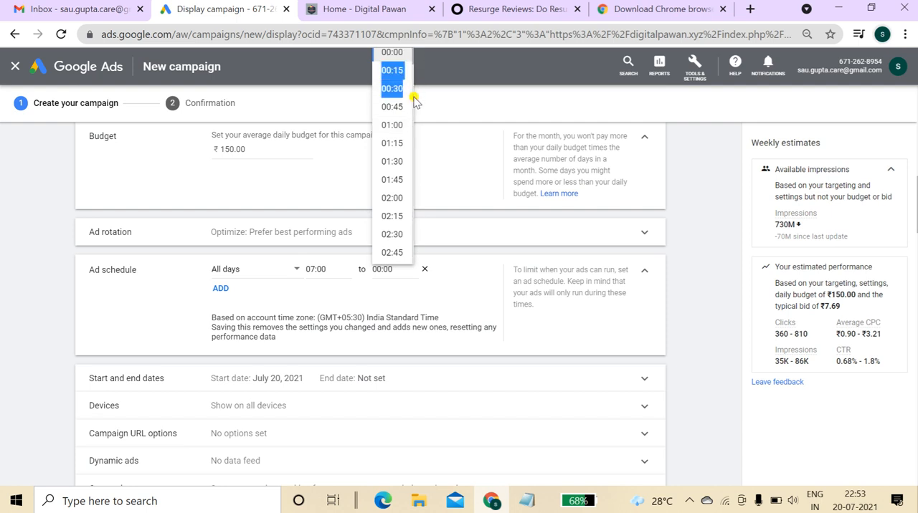
left_click(392, 216)
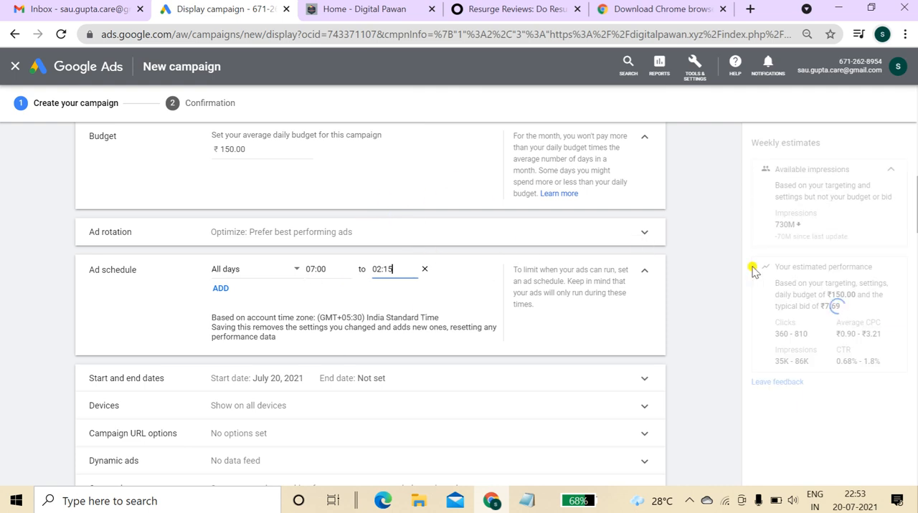
Switch device targeting to specific devices and keep only mobile phones selected, clearing computers and tablets.
scroll(753, 271, "down", 4)
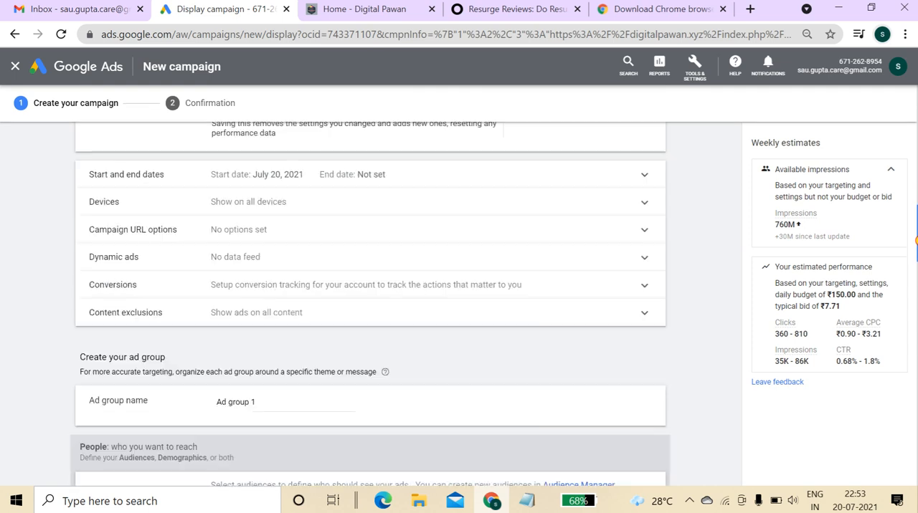
scroll(753, 271, "up", 2)
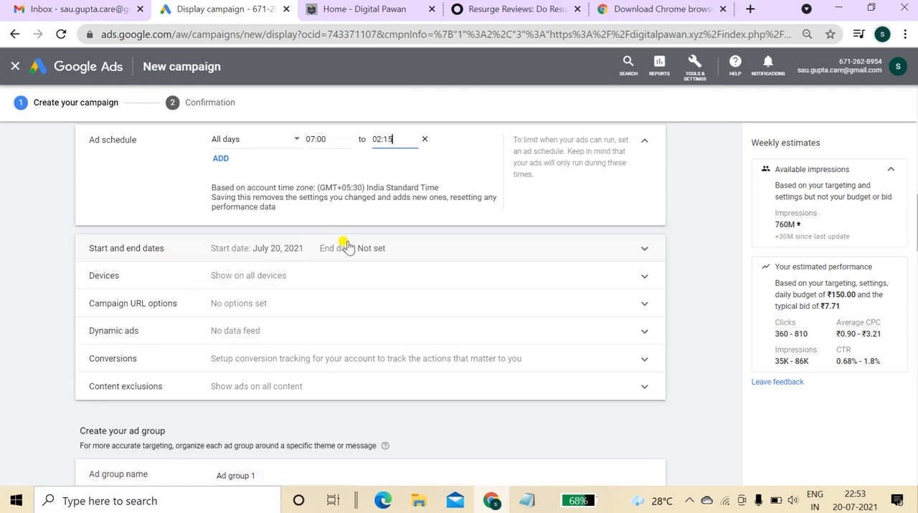
left_click(334, 274)
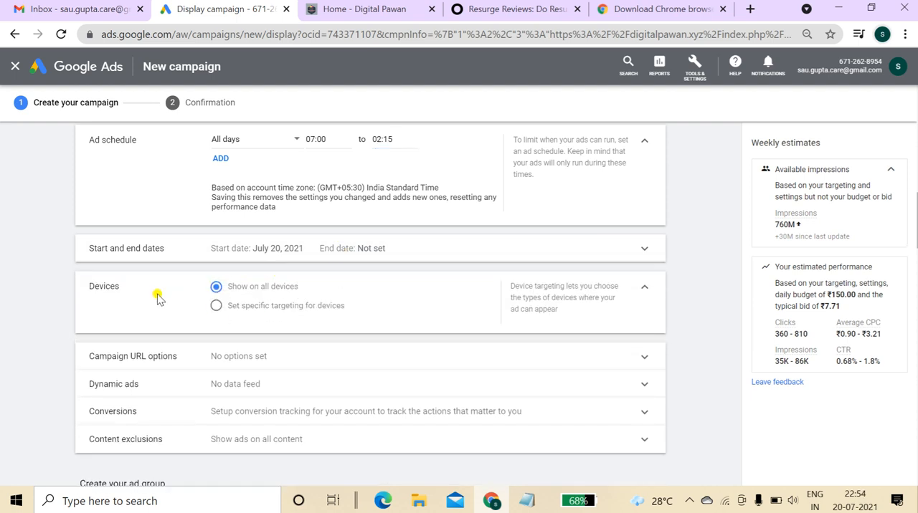
left_click(218, 306)
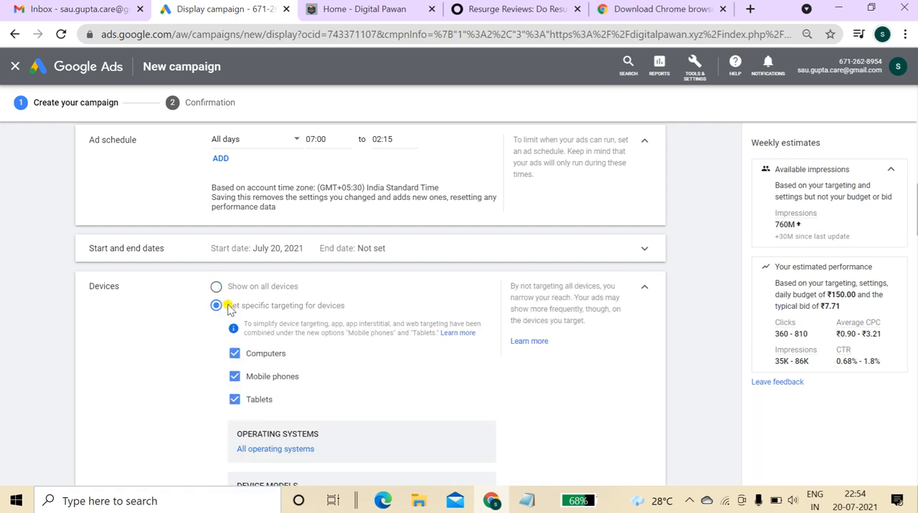
scroll(327, 236, "down", 2)
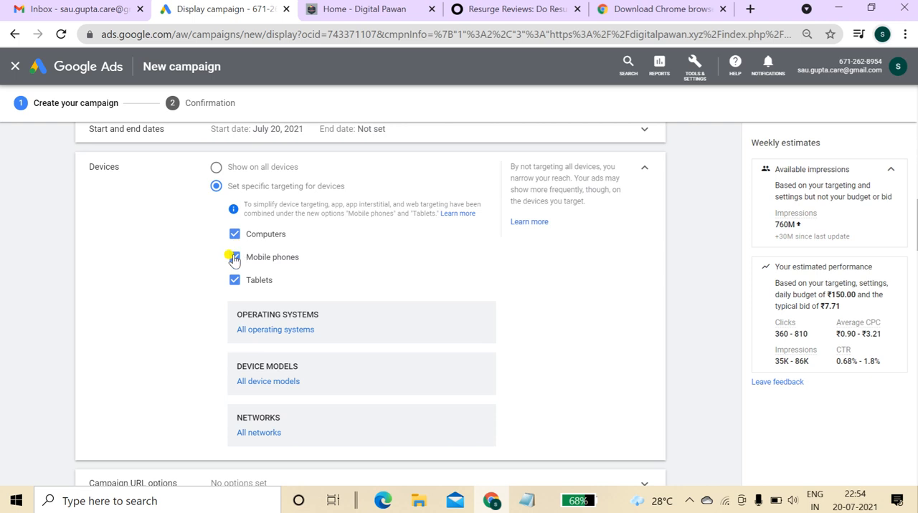
left_click(235, 234)
left_click(235, 279)
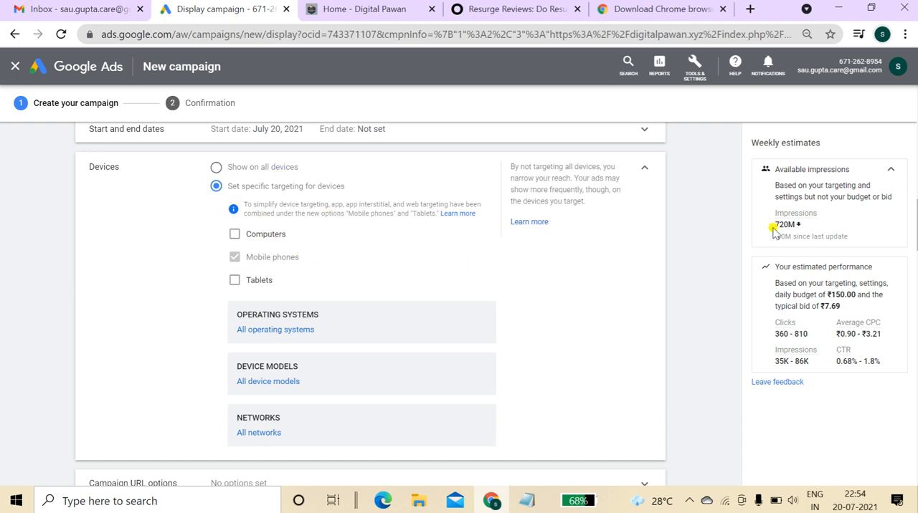
Inspect the campaign URL options, conversions and content exclusions settings.
scroll(915, 224, "down", 3)
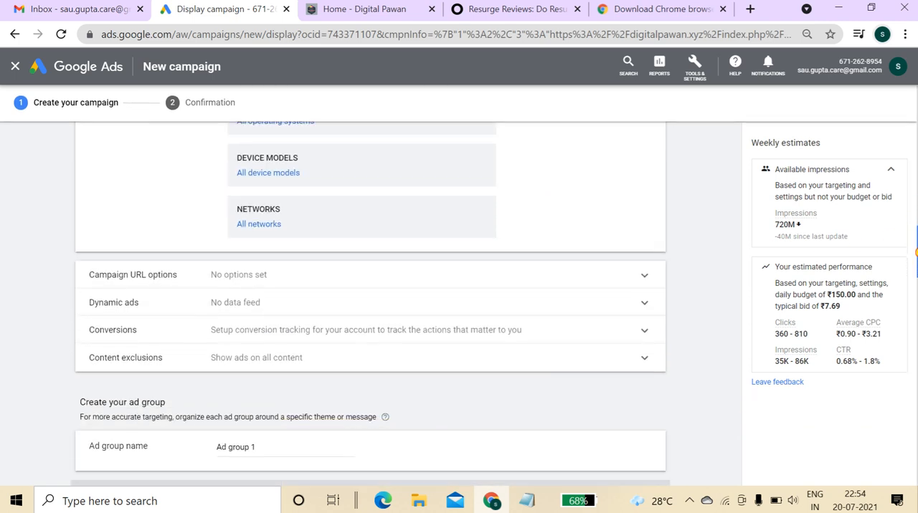
left_click(181, 277)
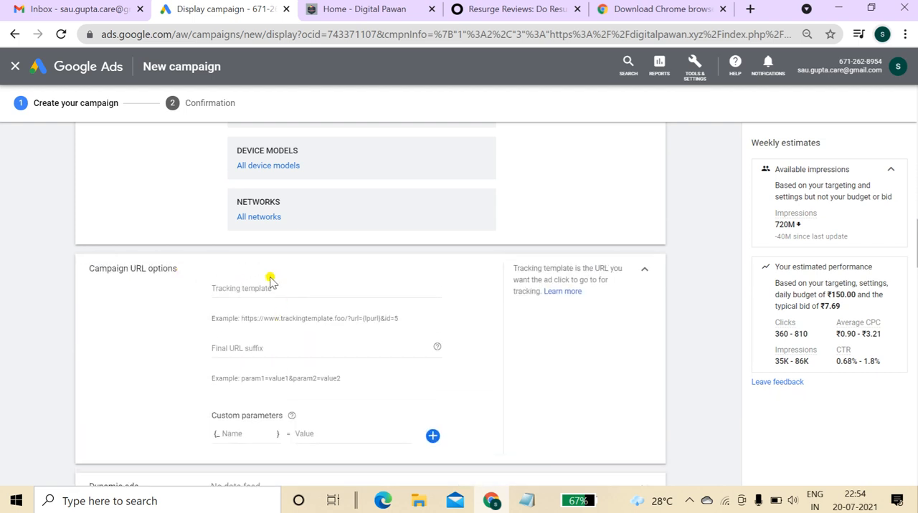
left_click(644, 271)
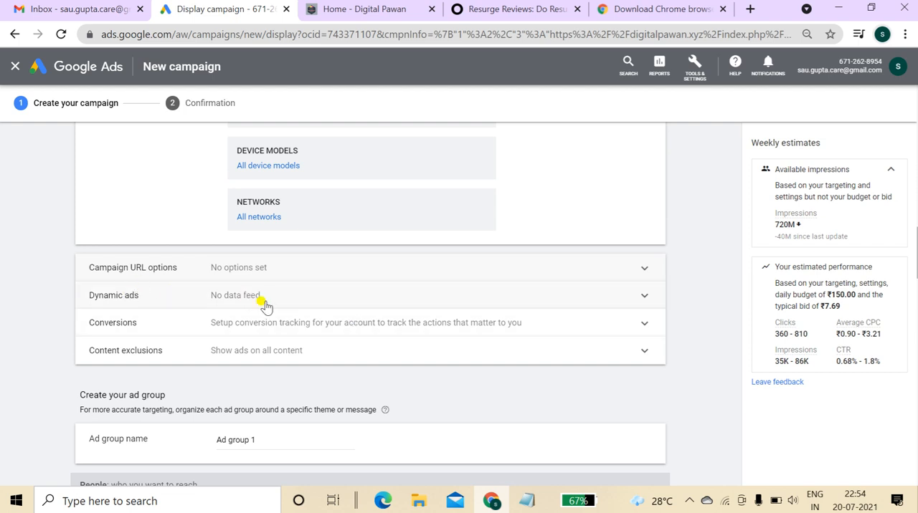
left_click(159, 324)
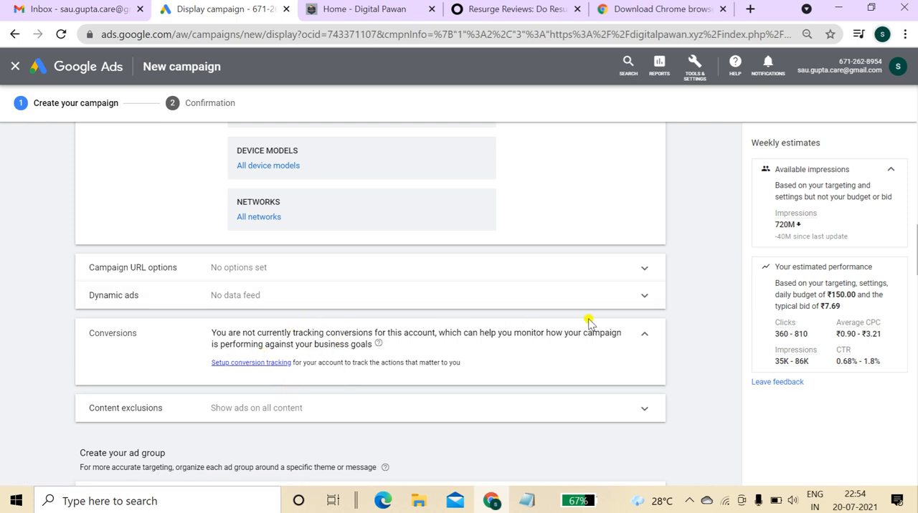
left_click(643, 337)
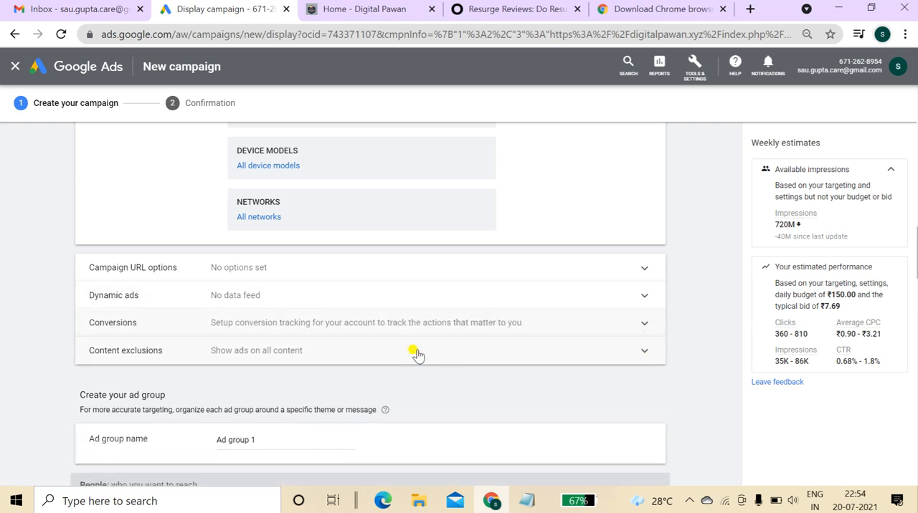
left_click(391, 354)
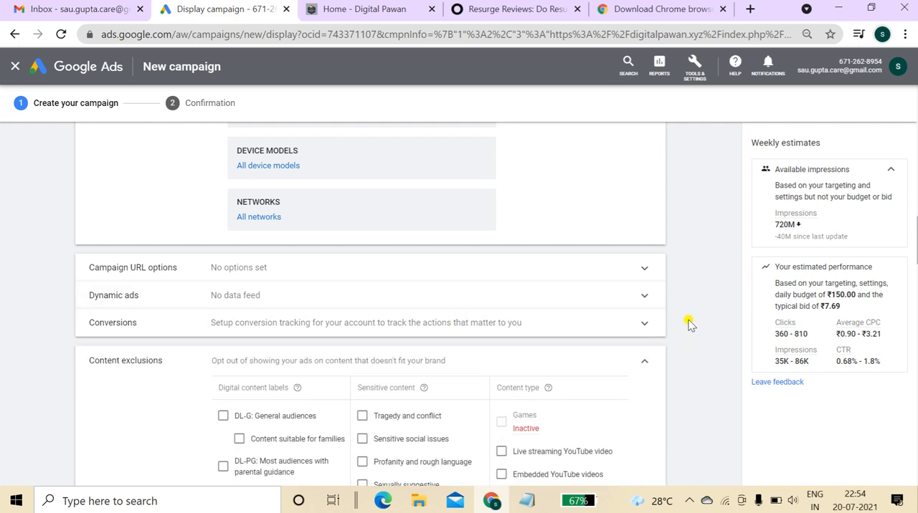
scroll(370, 304, "down", 3)
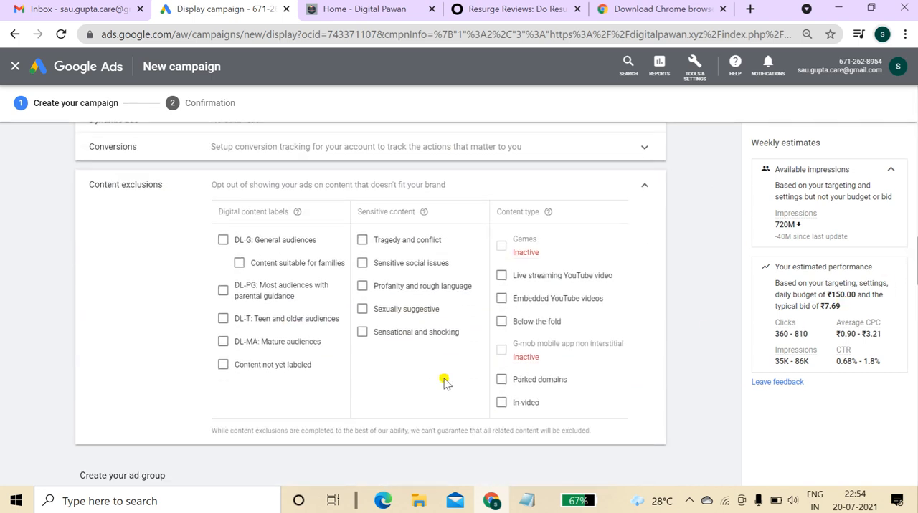
left_click_drag(213, 186, 459, 186)
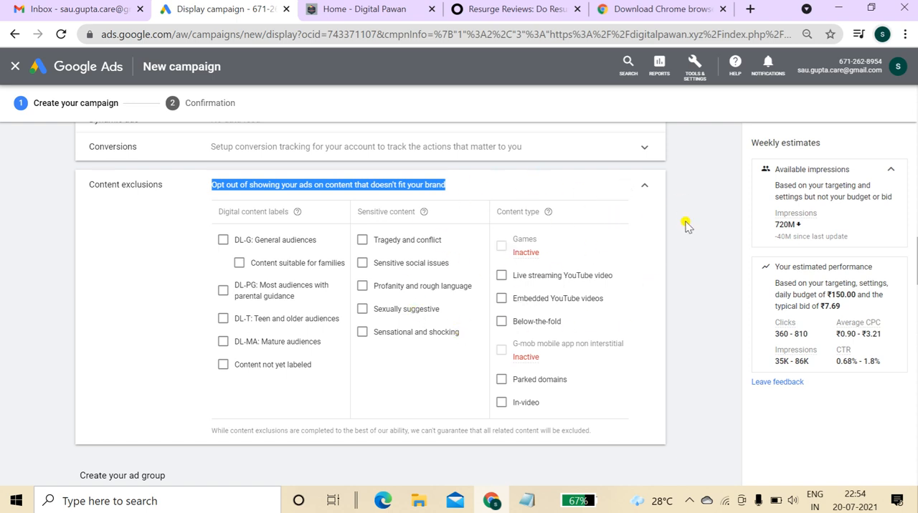
left_click(643, 186)
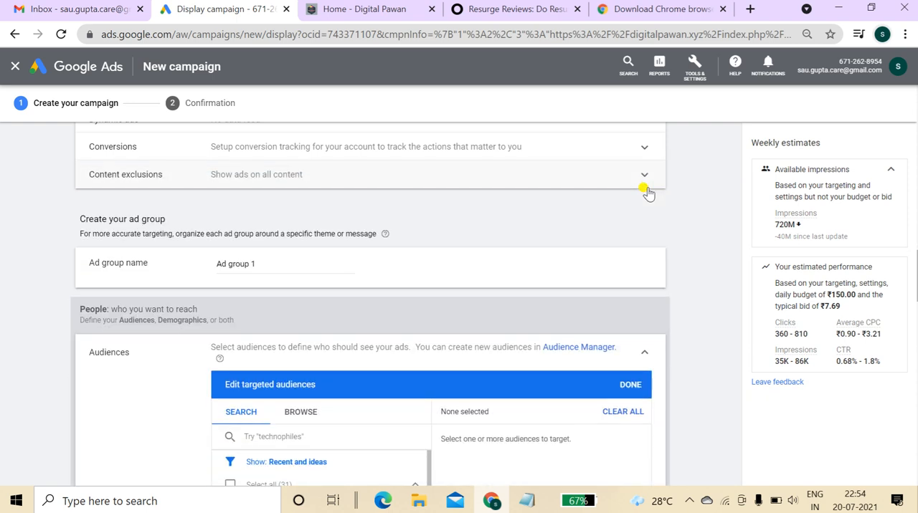
Name the ad group digital course.
left_click_drag(272, 261, 217, 269)
type("digital course")
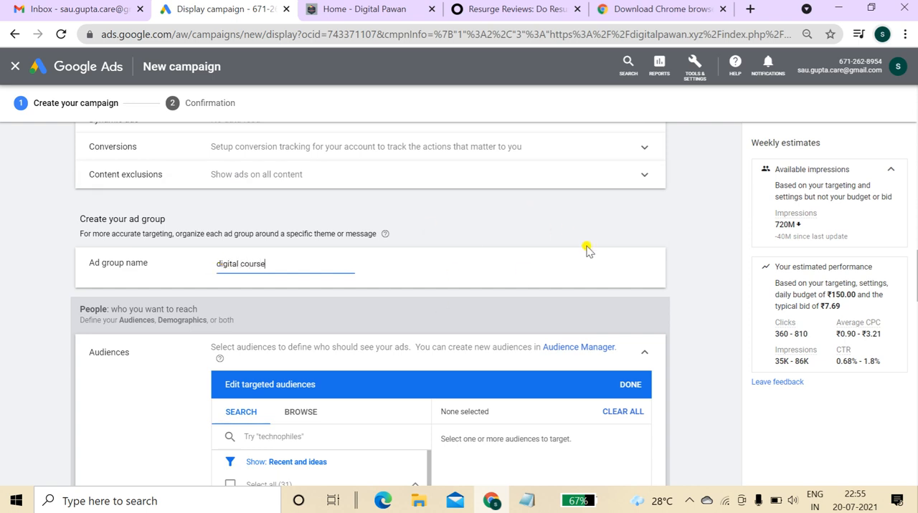
scroll(369, 303, "down", 3)
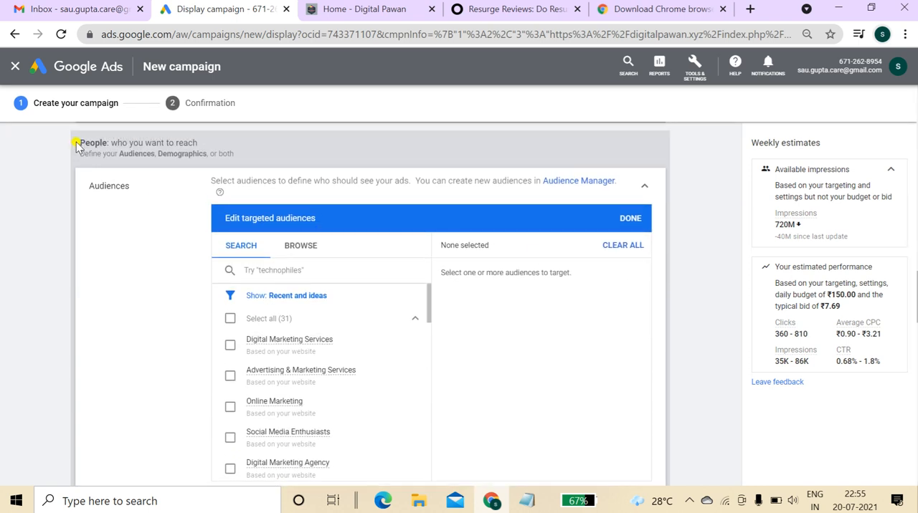
Target the audiences Digital Marketing Services, Advertising & Marketing Services, Online Marketing, Social Media Enthusiasts and Digital Marketing Agency.
left_click_drag(78, 144, 210, 148)
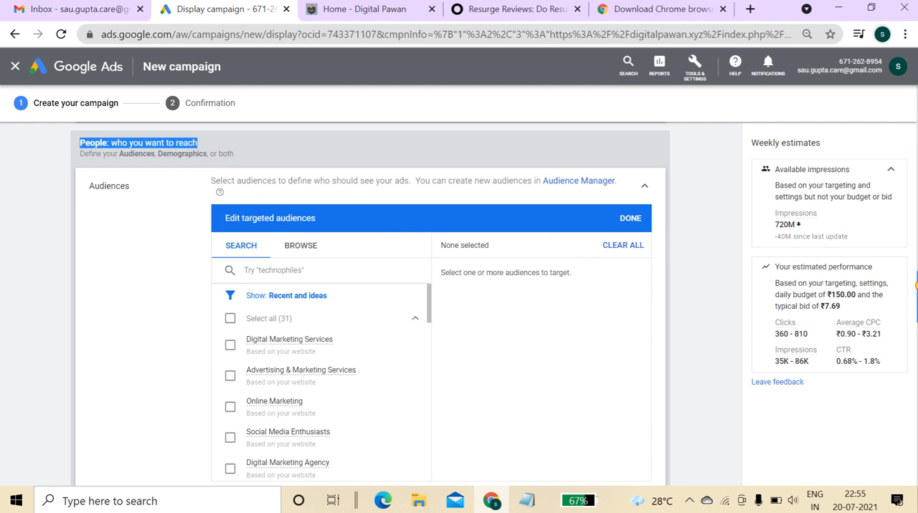
scroll(916, 285, "down", 1)
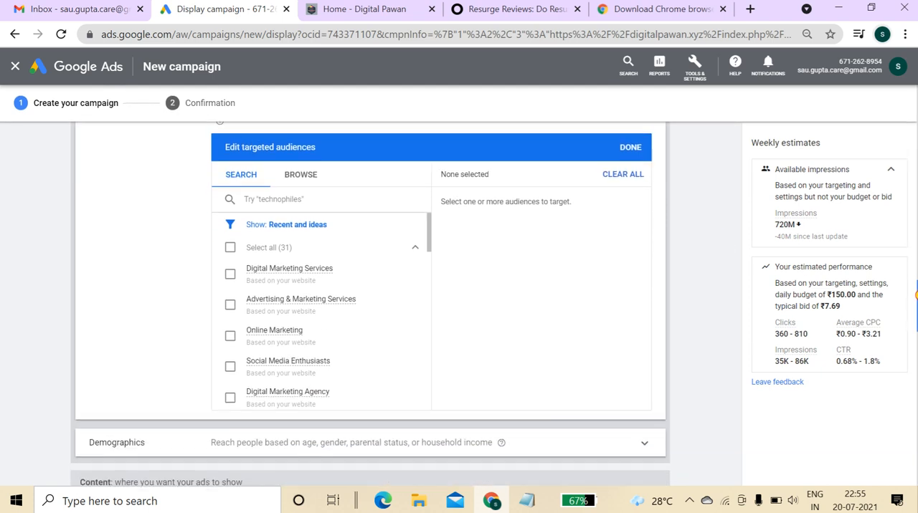
left_click(266, 281)
left_click(280, 304)
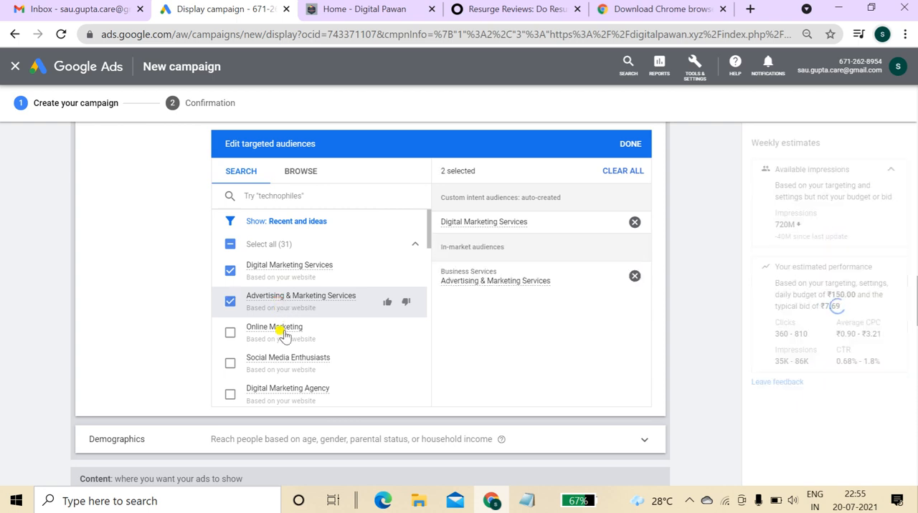
left_click(284, 334)
left_click(288, 359)
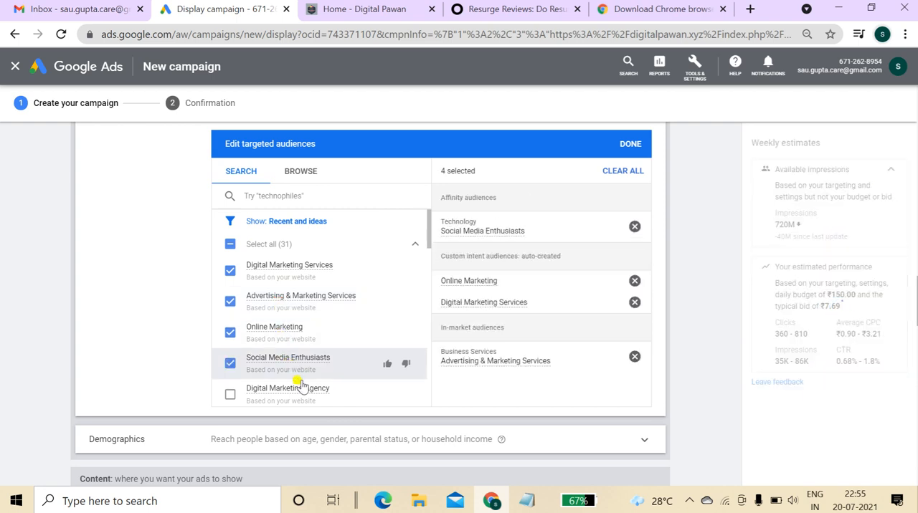
left_click(301, 388)
Also target Digital Marketing Jobs, Digital Marketing Companies, Digital Advertising Services, SEO & SEM Services, Web Design & Development and Ecommerce Marketing Services, then close the audience editor.
left_click_drag(431, 245, 428, 261)
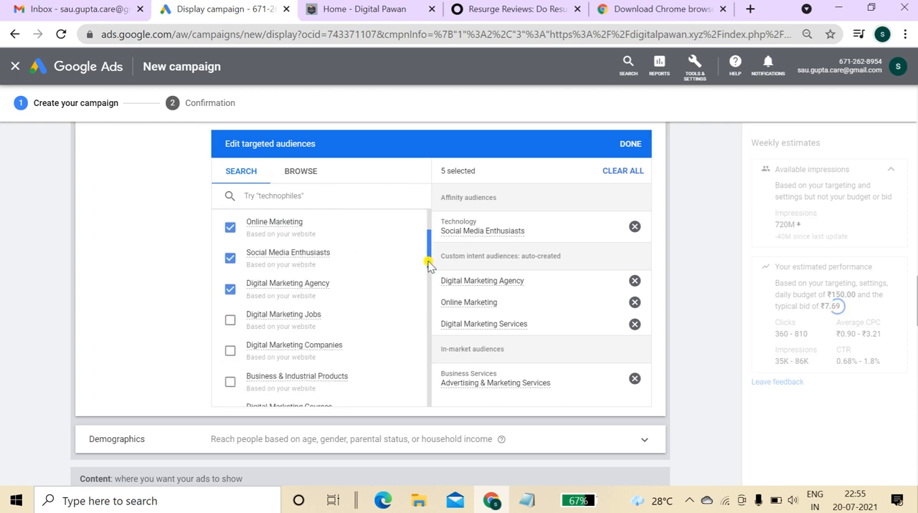
left_click(296, 318)
left_click(297, 349)
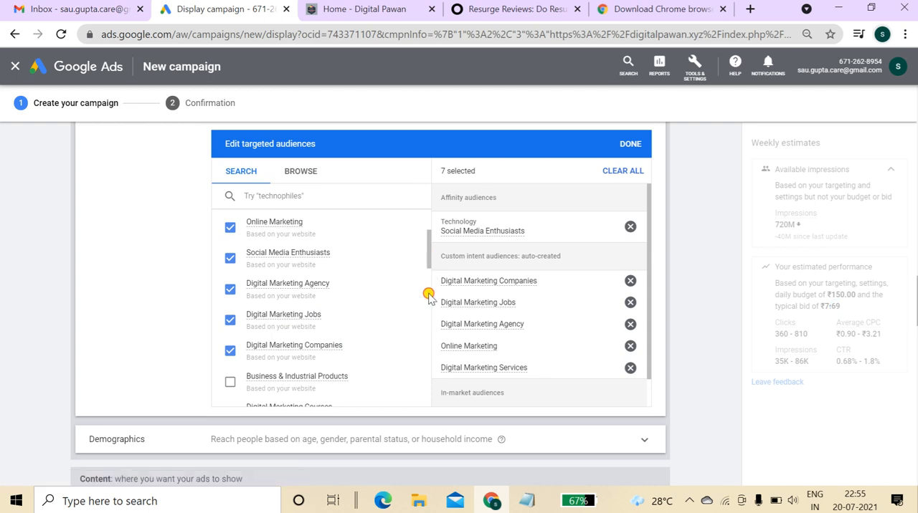
scroll(429, 296, "down", 5)
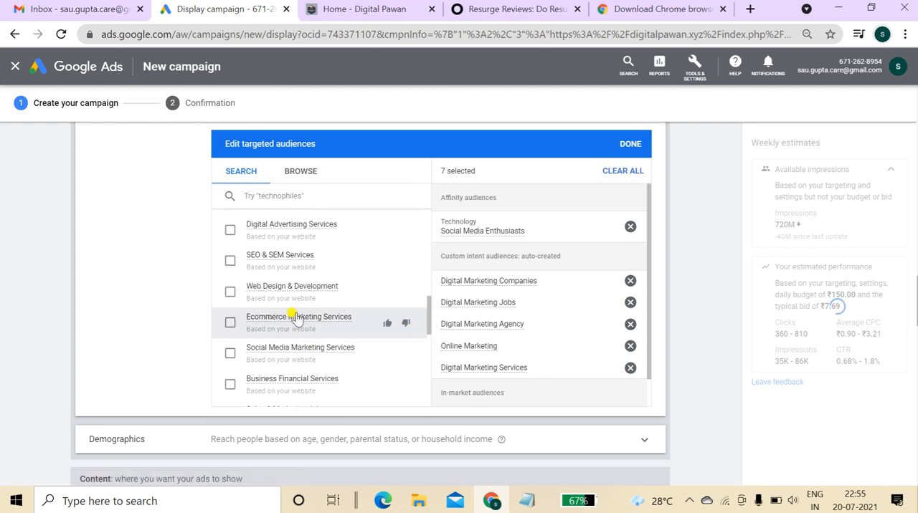
left_click(283, 227)
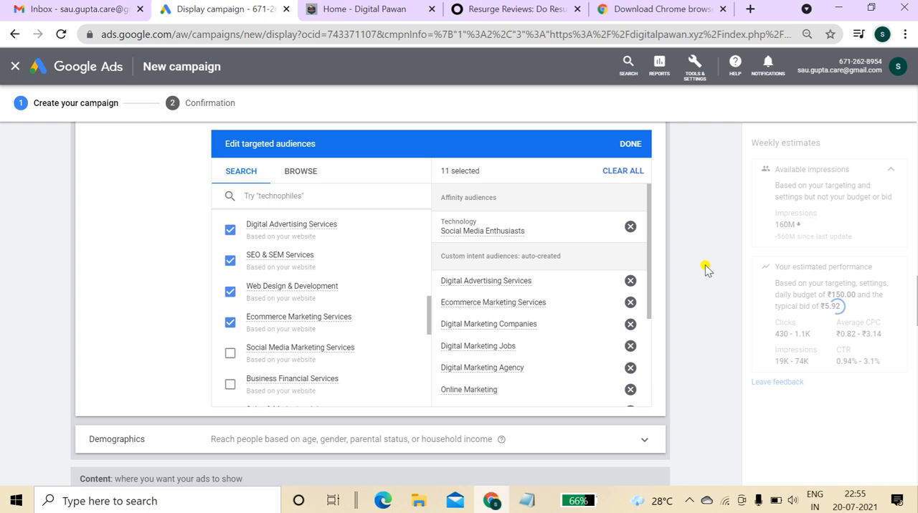
left_click(630, 152)
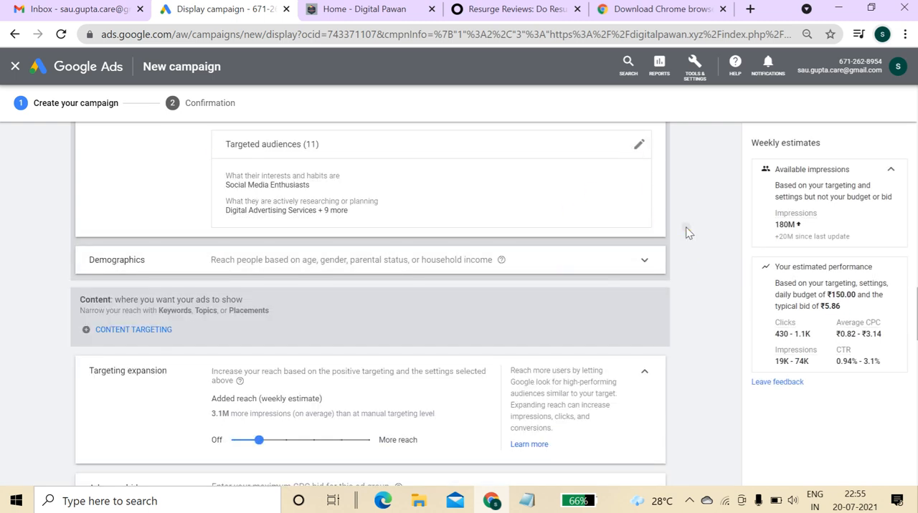
Limit demographics to ages 18–44, parents only, and household income from top 10% to 41–50%.
left_click(402, 265)
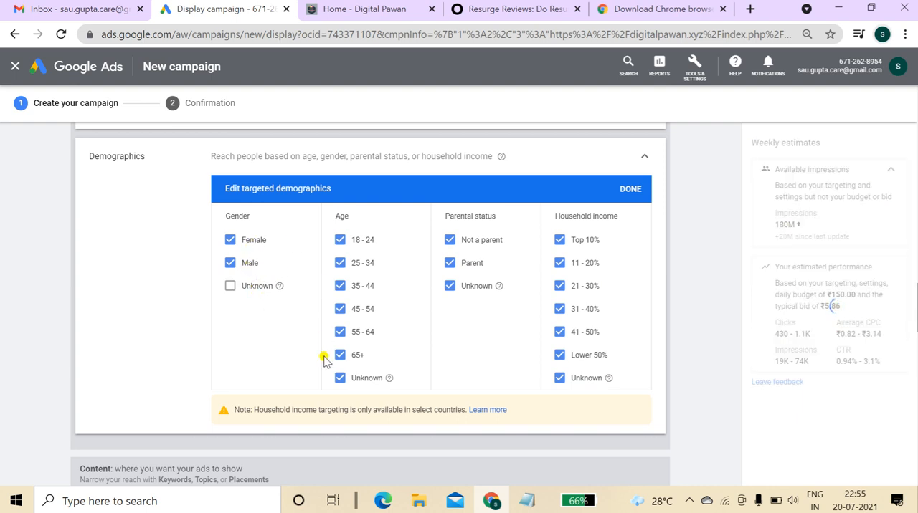
left_click(367, 380)
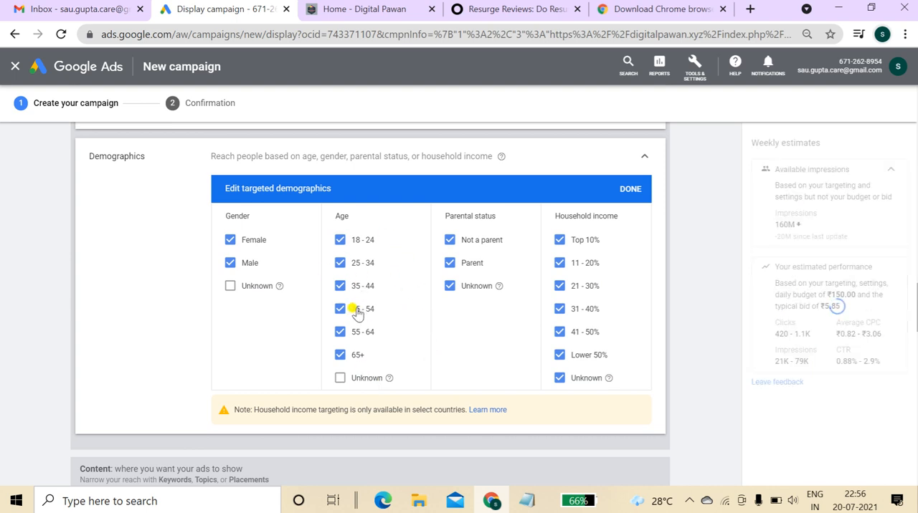
left_click(362, 333)
left_click(358, 355)
left_click(474, 286)
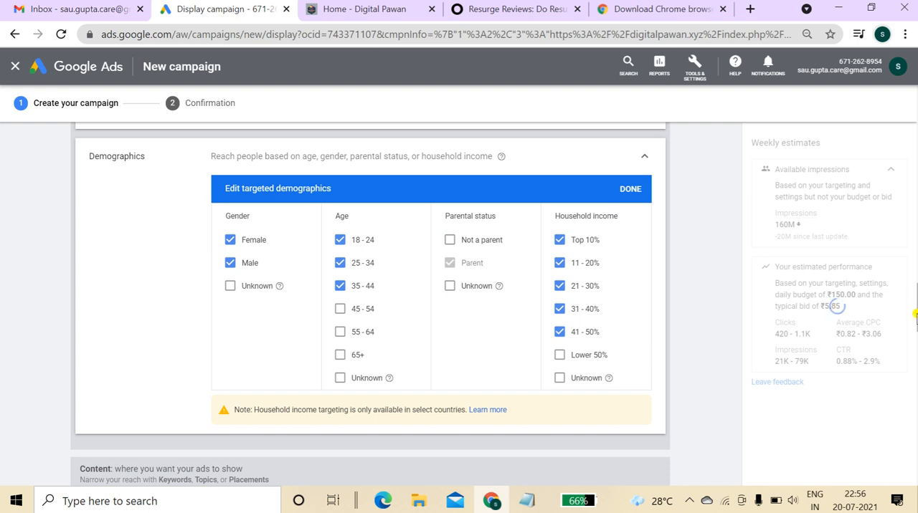
Review the content targeting and targeting expansion sections below the demographics.
left_click_drag(916, 314, 915, 330)
left_click(730, 297)
scroll(915, 310, "down", 4)
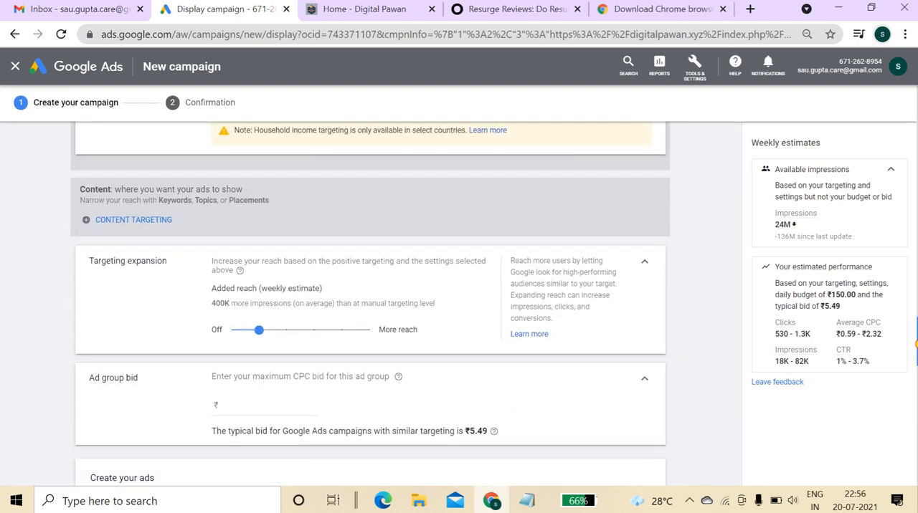
left_click(120, 225)
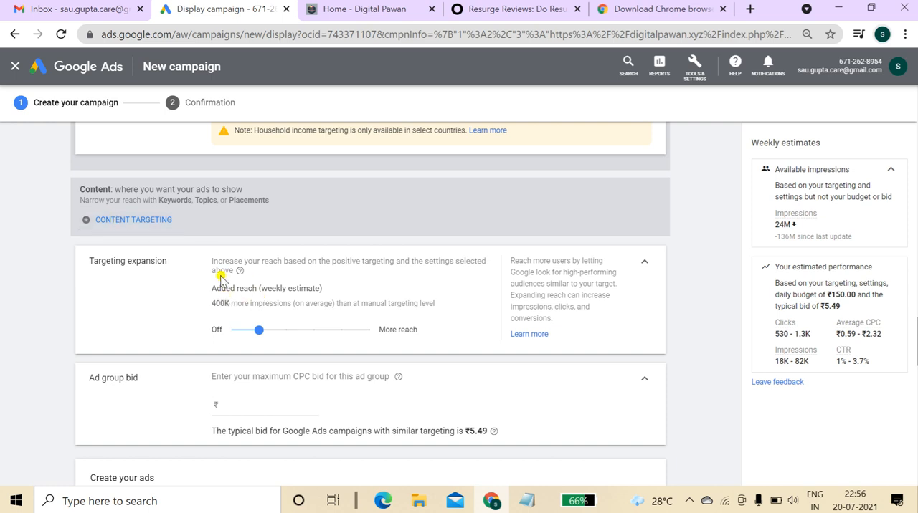
left_click_drag(97, 258, 259, 263)
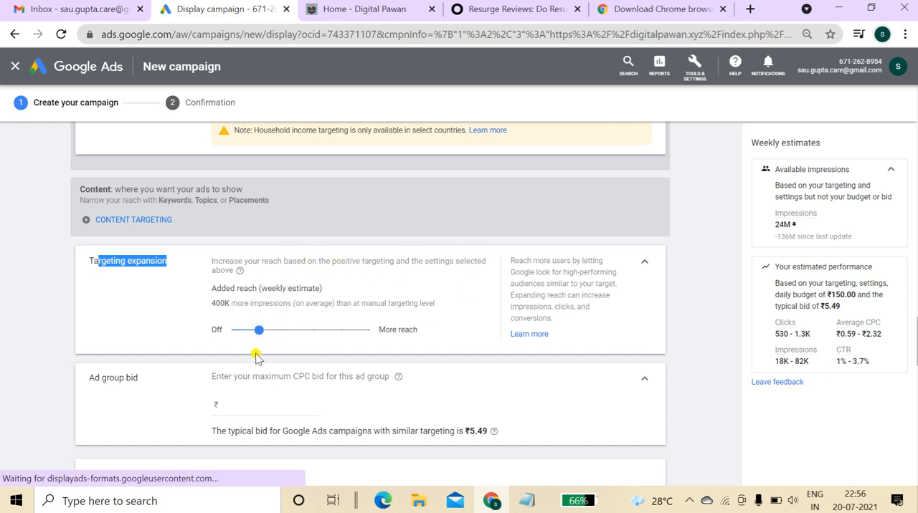
Try maximum CPC ad group bids of ₹20 and then ₹30.
left_click(233, 407)
left_click_drag(89, 380, 144, 380)
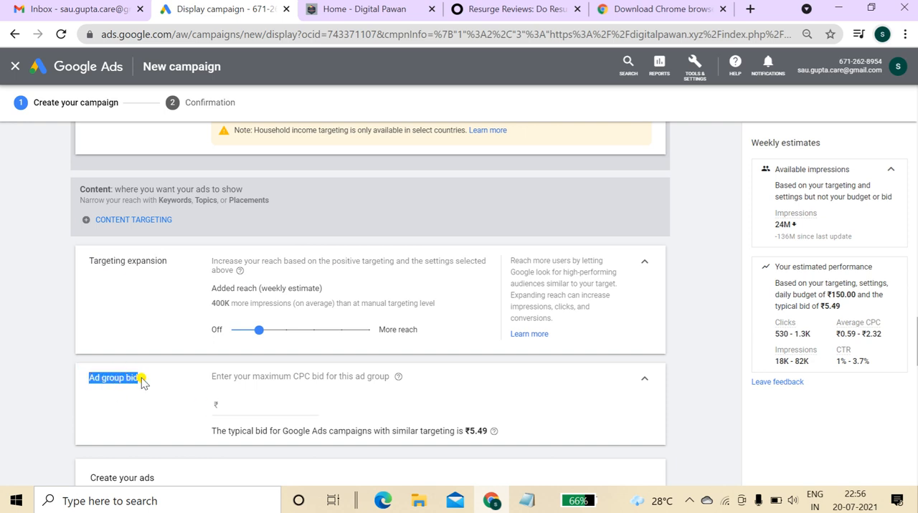
left_click(229, 407)
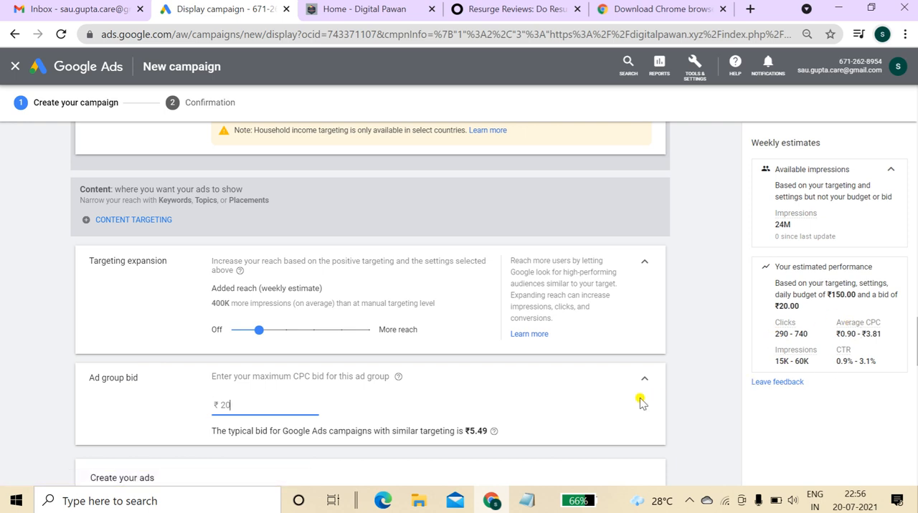
left_click_drag(798, 328, 855, 353)
left_click(248, 406)
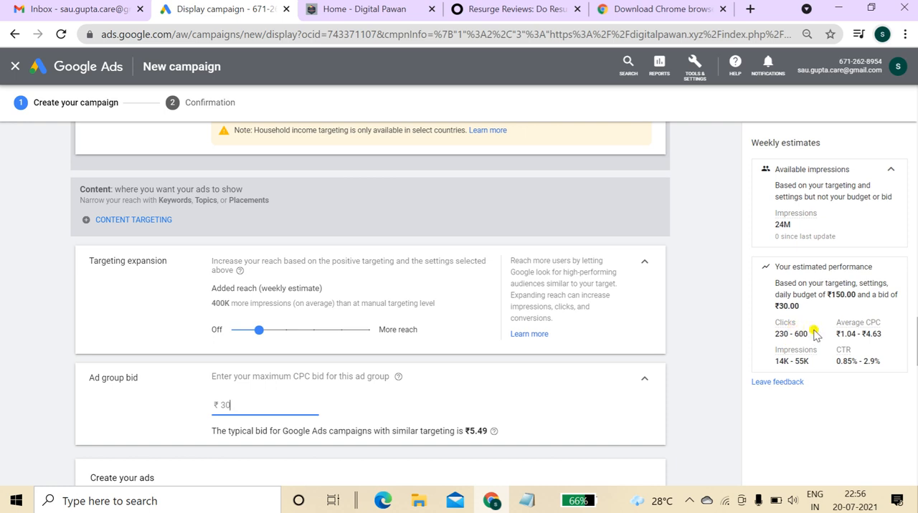
Set the maximum CPC ad group bid to ₹6.
scroll(369, 302, "down", 2)
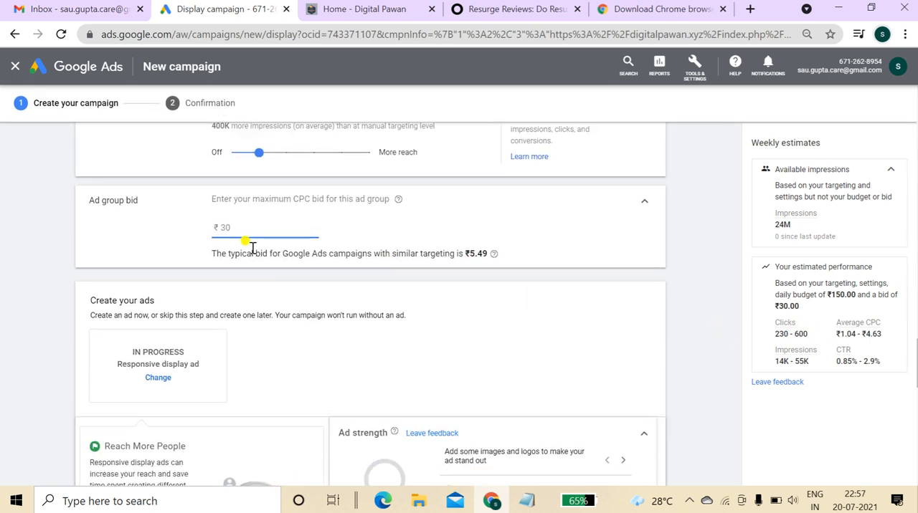
left_click_drag(212, 253, 485, 258)
left_click(260, 225)
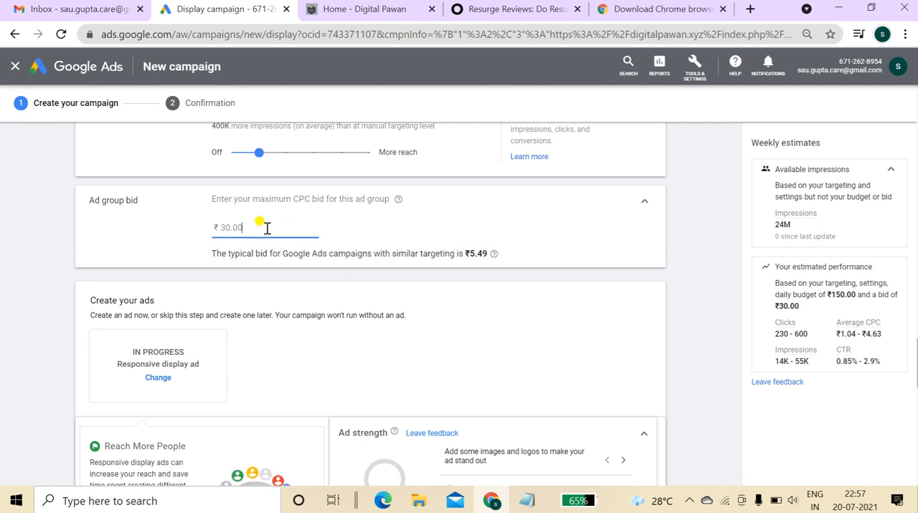
key("BackSpace")
key("BackSpace")
key("BackSpace")
key("BackSpace")
type("6")
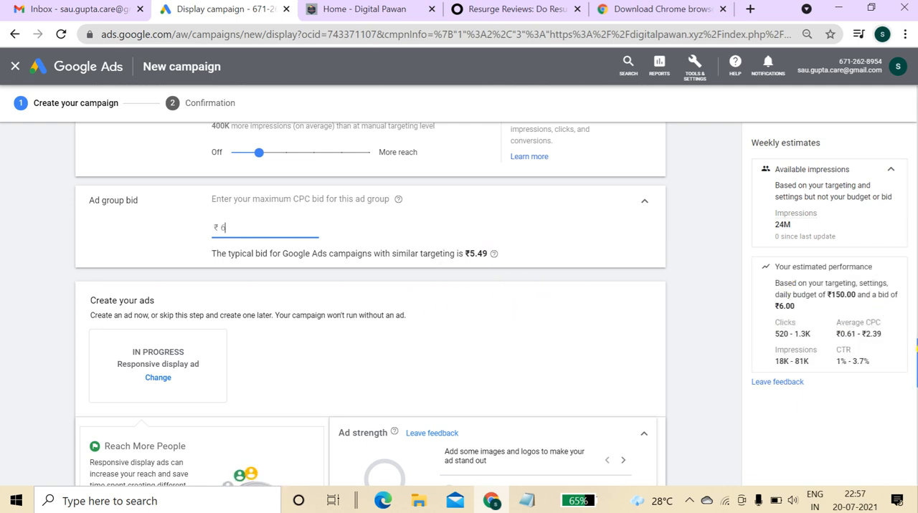
Dismiss the Reach More People suggestion in the responsive display ad section.
scroll(370, 303, "down", 2)
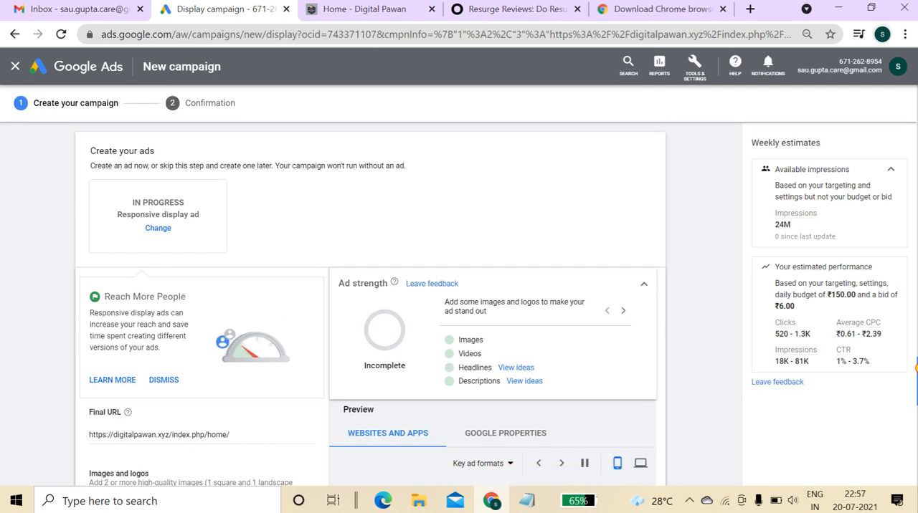
mouse_move(916, 368)
left_mouse_down()
mouse_move(917, 383)
mouse_move(917, 371)
left_mouse_up()
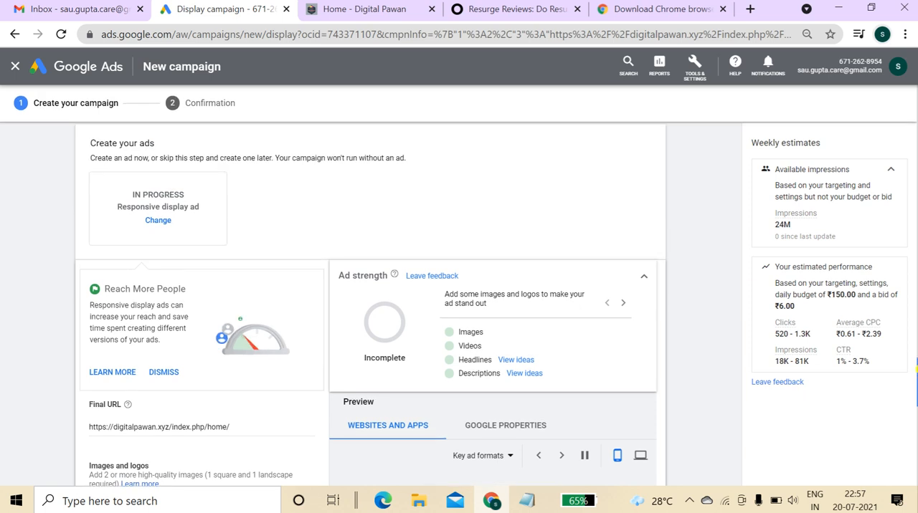
left_click(171, 374)
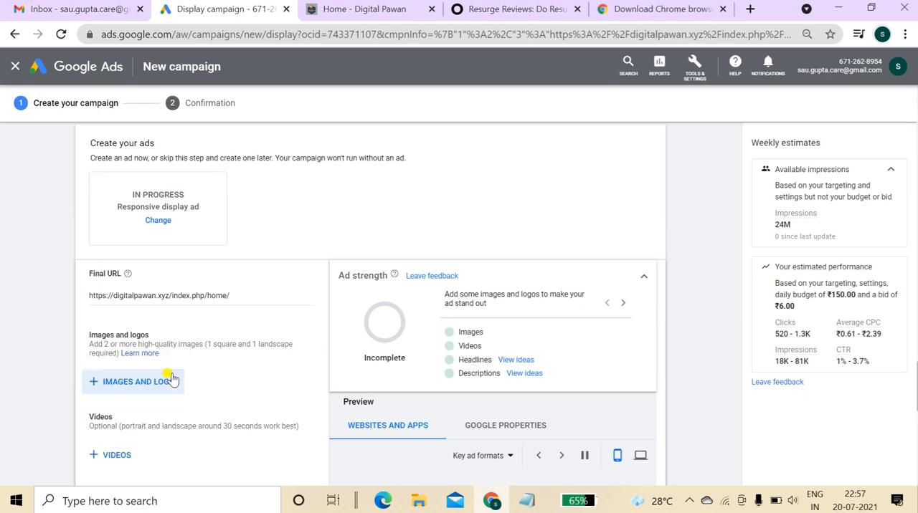
left_click(159, 222)
left_click(344, 201)
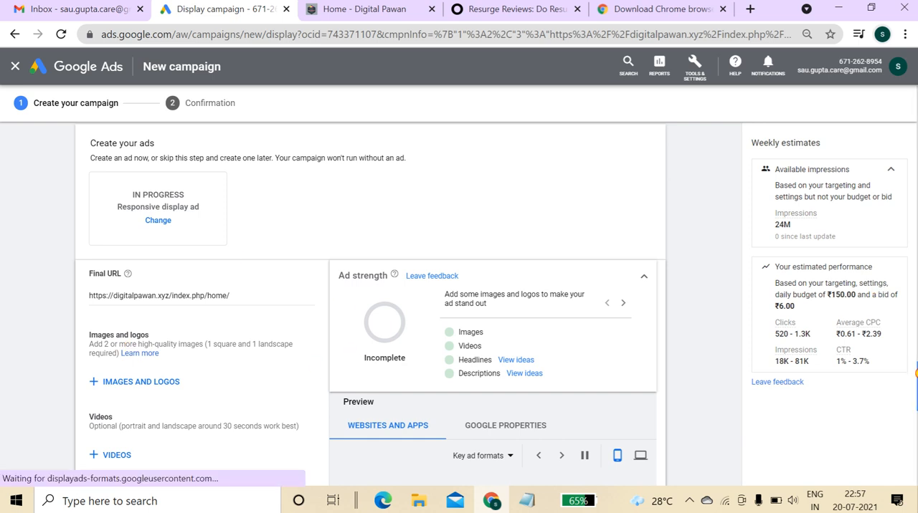
scroll(277, 412, "down", 2)
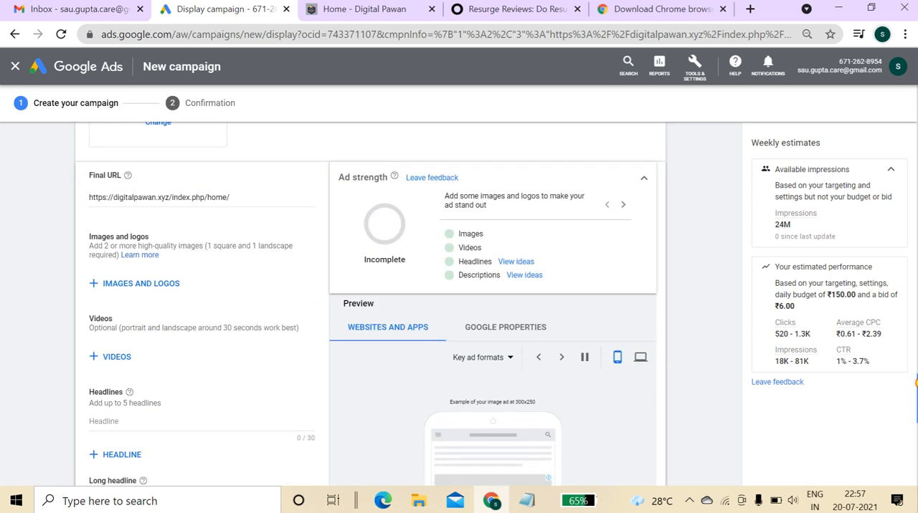
left_click(147, 286)
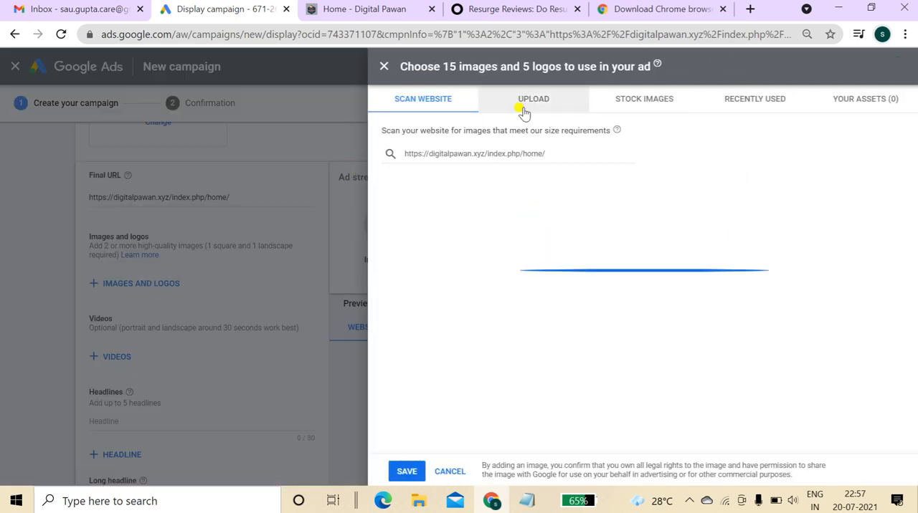
left_click(539, 105)
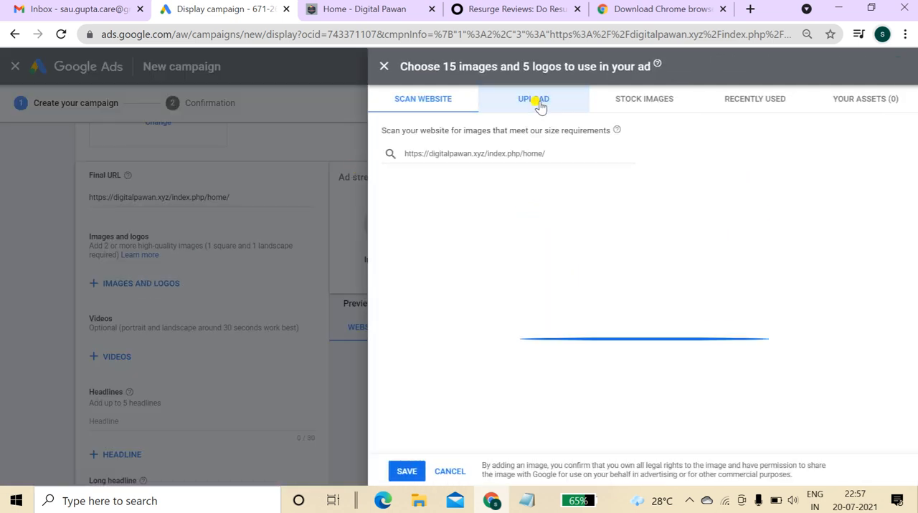
left_click(616, 324)
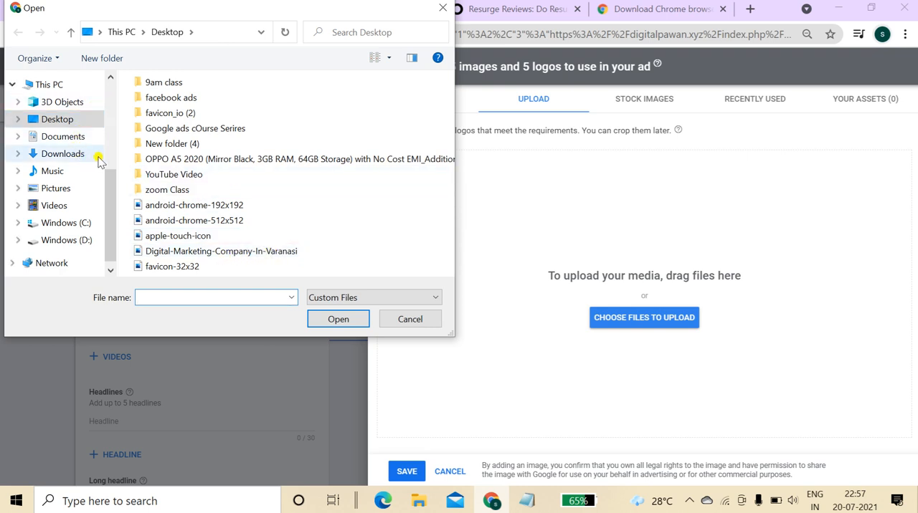
scroll(112, 142, "up", 4)
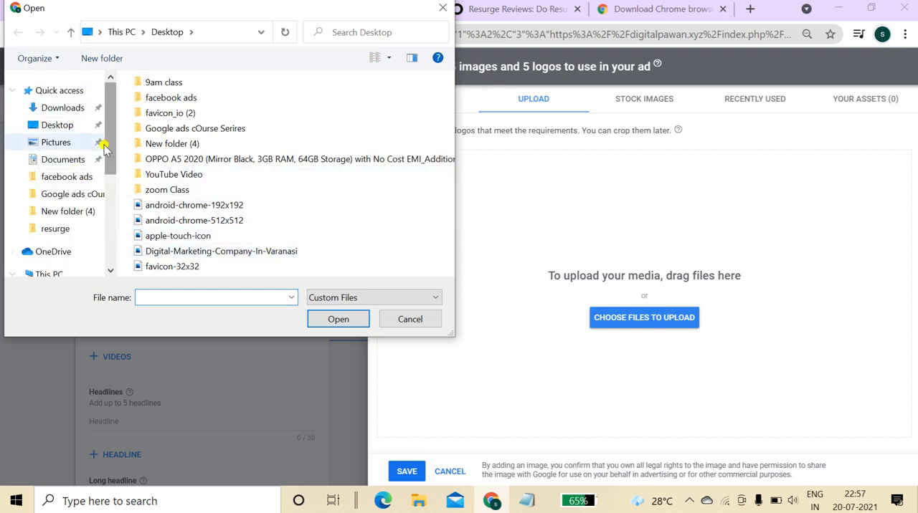
left_click(70, 129)
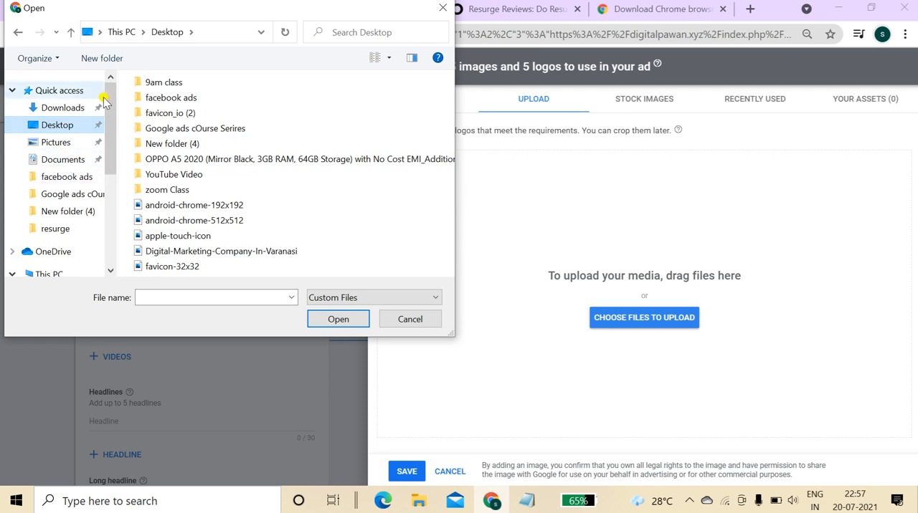
left_click(76, 92)
left_click(80, 107)
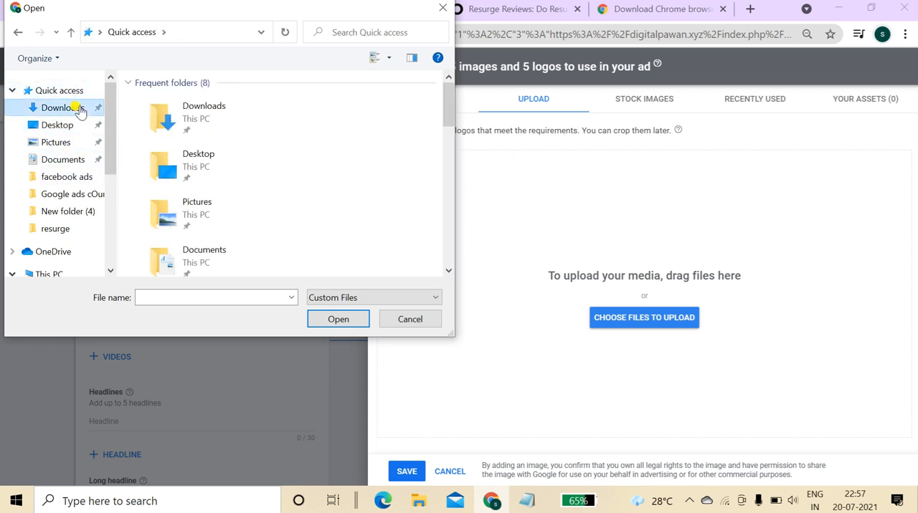
left_click_drag(449, 91, 448, 156)
left_click(244, 115)
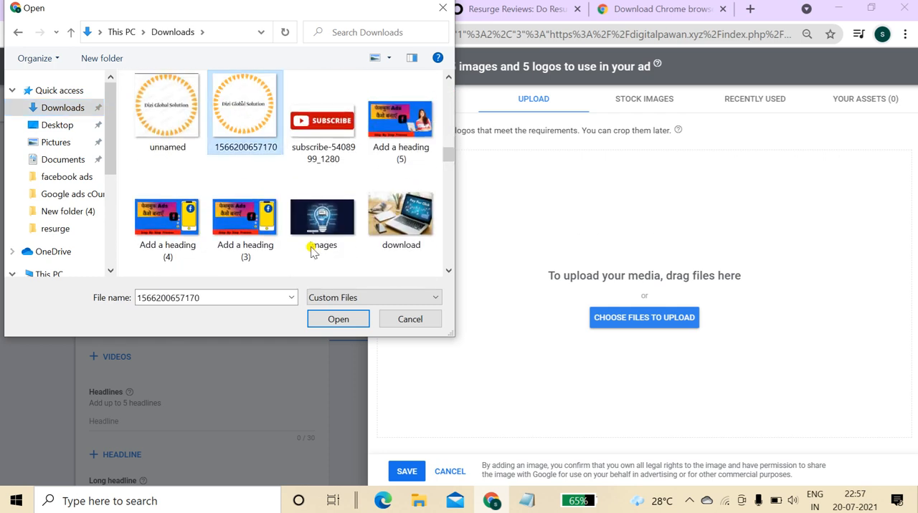
left_click(335, 321)
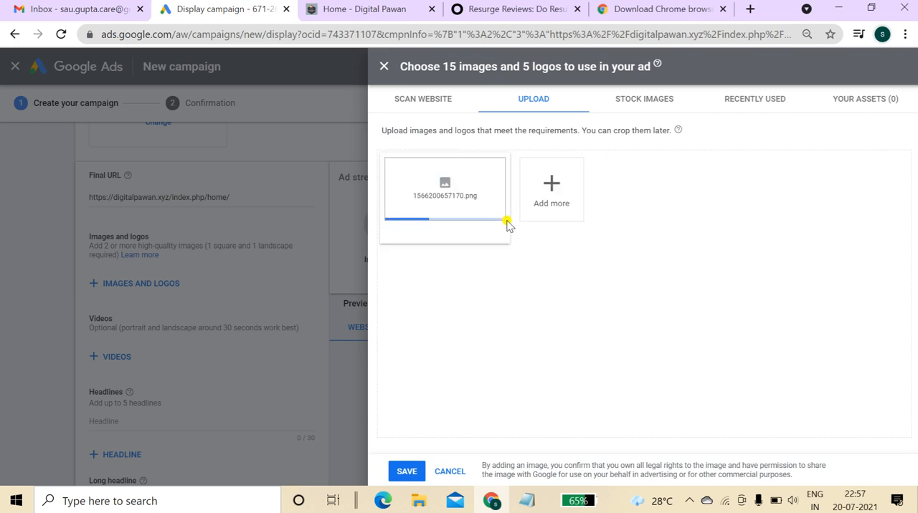
Use the uploaded 1566200657170.png as a logo with the 1:1 crop ratio.
mouse_move(452, 222)
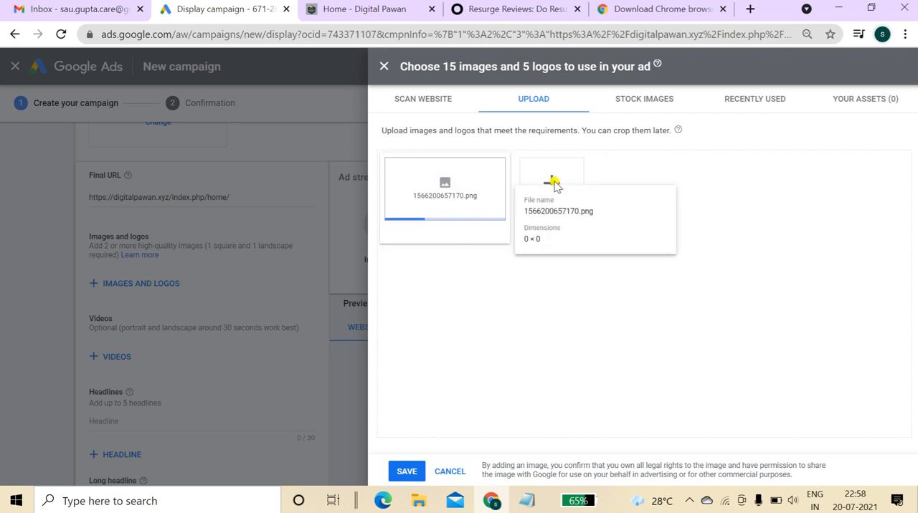
left_click_drag(554, 183, 713, 183)
left_click(713, 184)
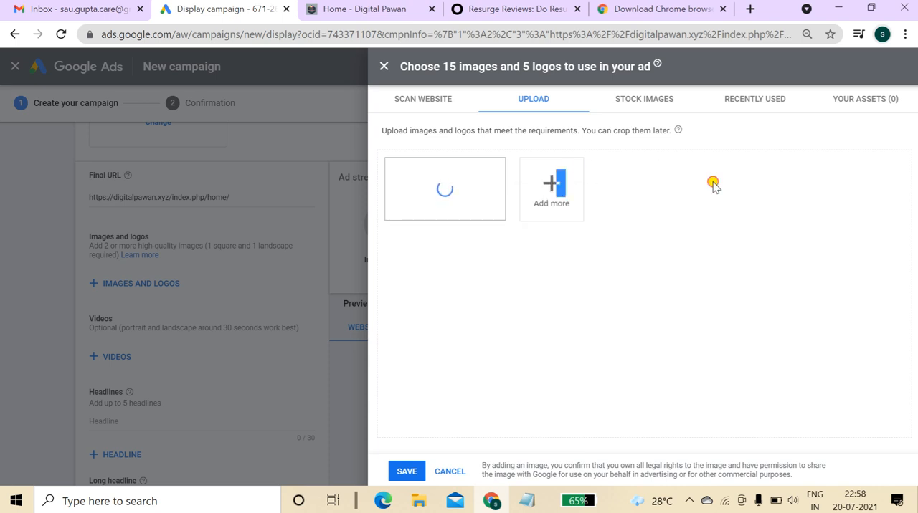
left_click(414, 209)
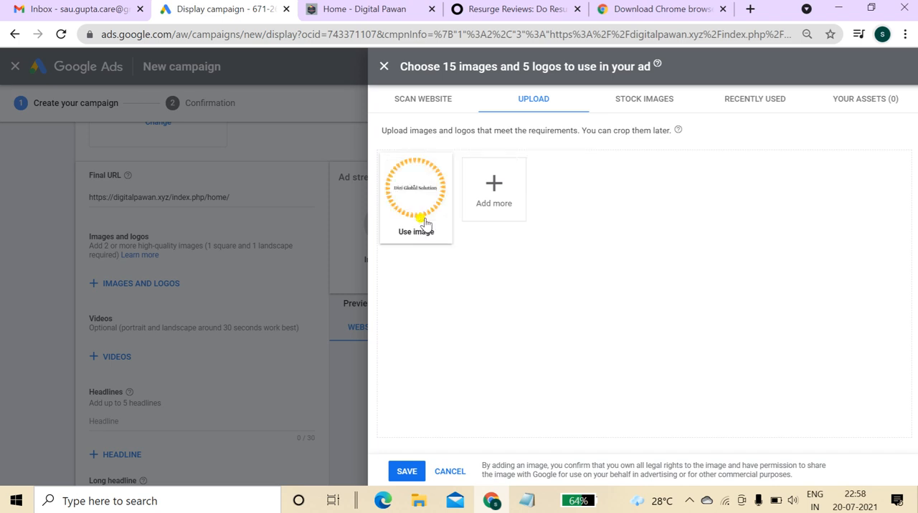
left_click(424, 231)
left_click(424, 233)
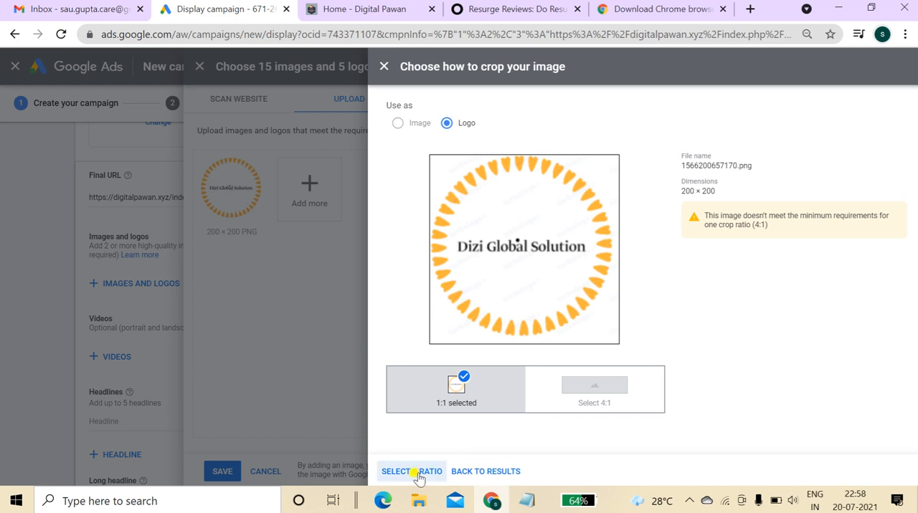
left_click(406, 473)
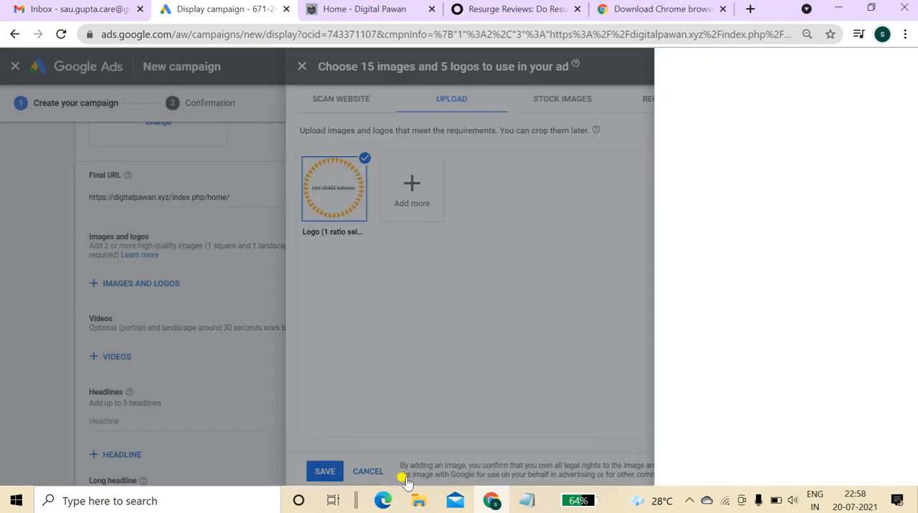
Upload the Add a heading image from the Downloads folder as another asset.
left_click(491, 208)
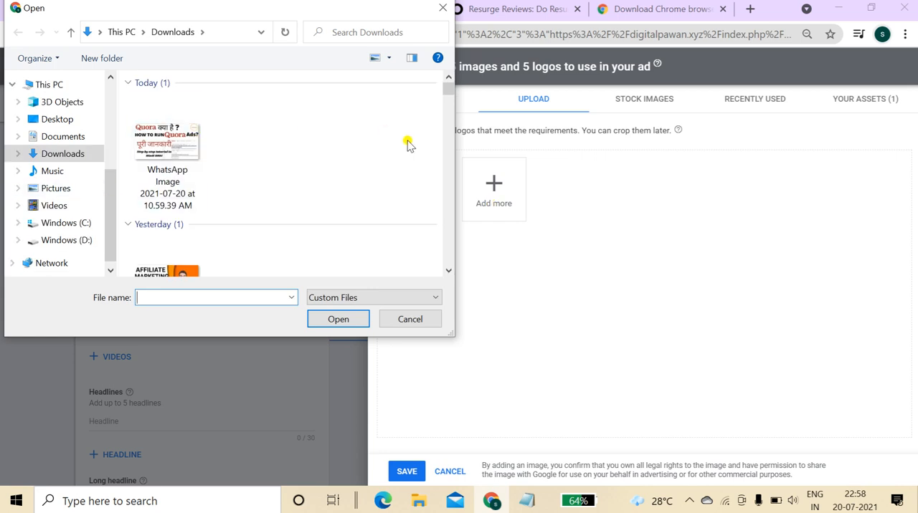
left_click_drag(450, 89, 449, 260)
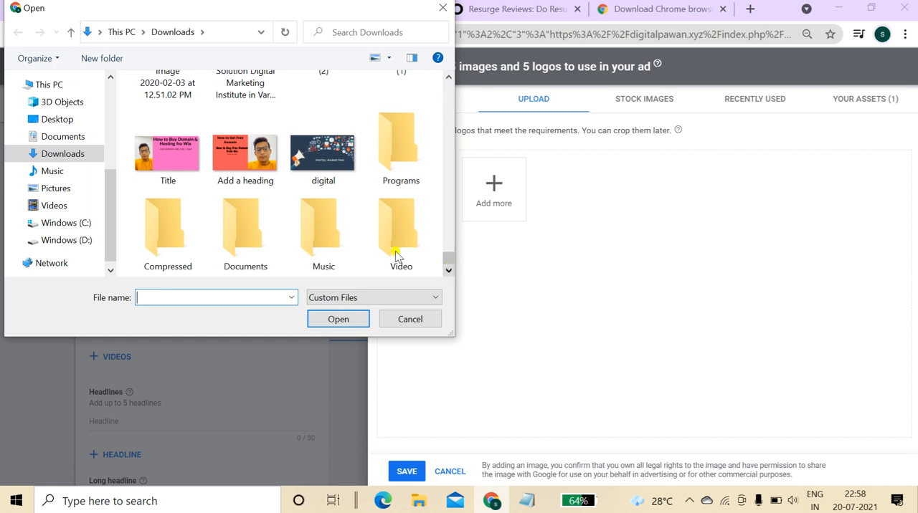
left_click(248, 154)
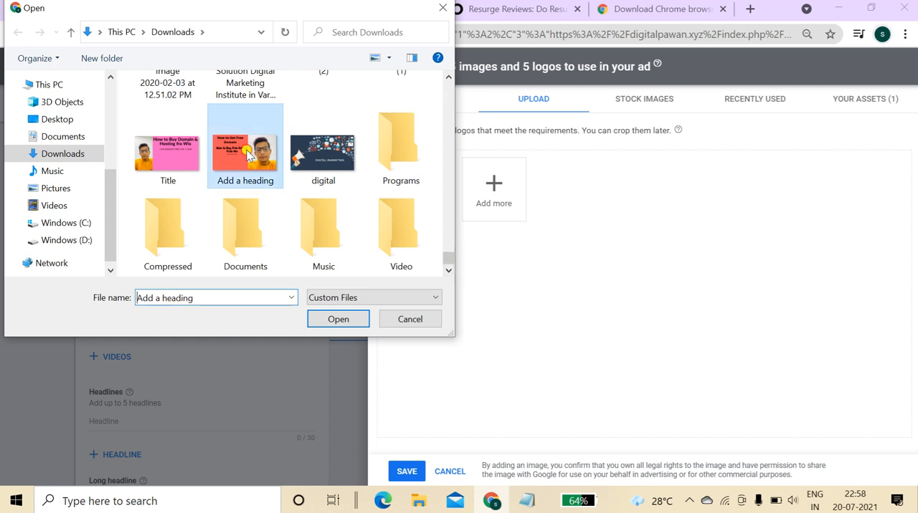
left_click(346, 317)
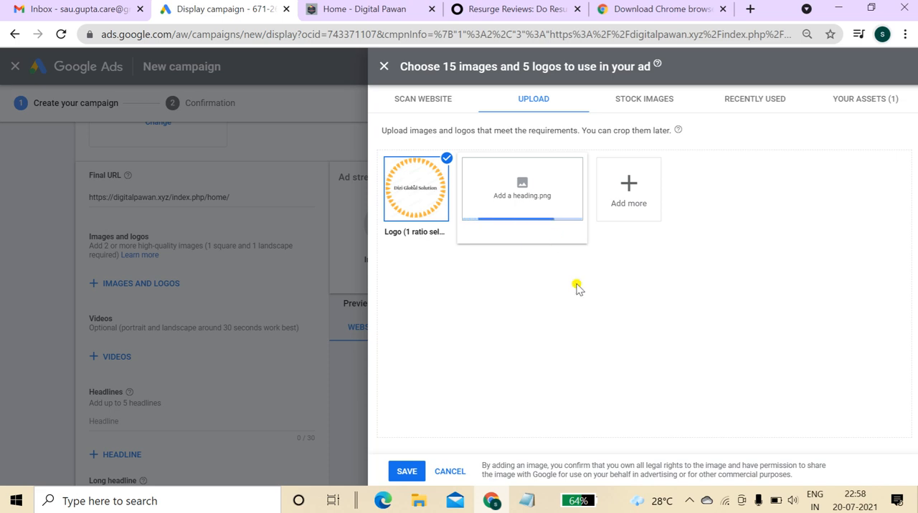
Use Add a heading.png as an image with 1.91:1 and 1:1 ratios, then save the selected assets.
mouse_move(544, 215)
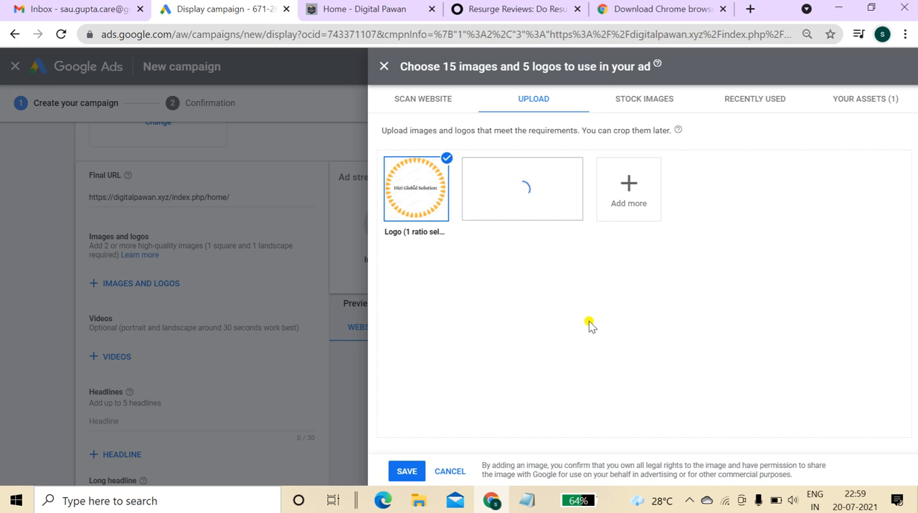
left_click(512, 223)
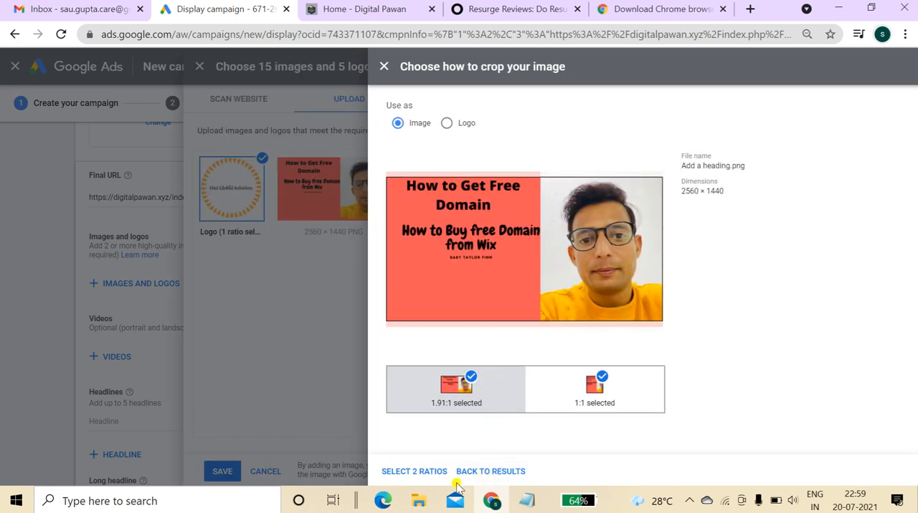
left_click(415, 471)
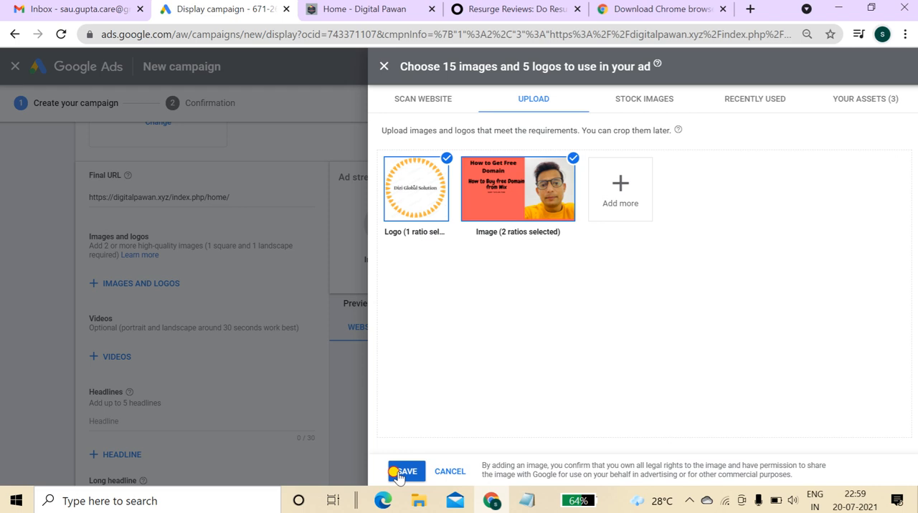
left_click(398, 474)
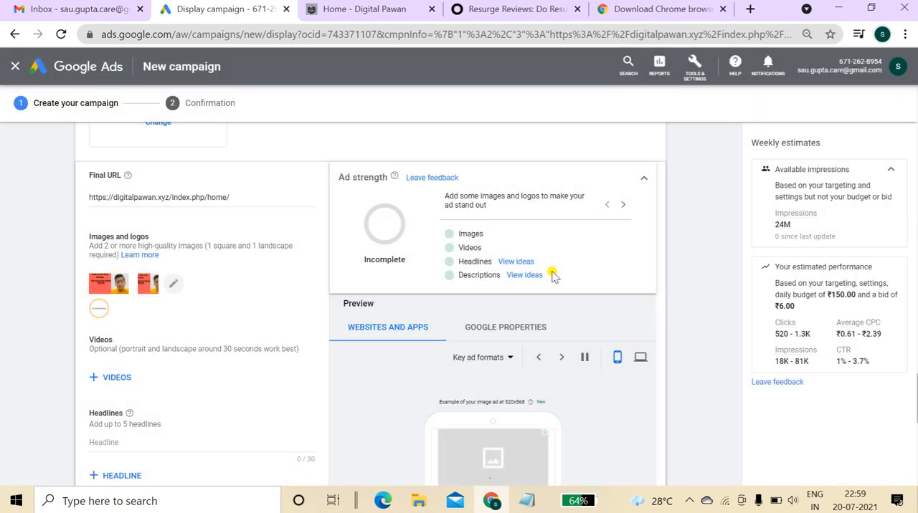
Enter the first headline "Advance Digital Marketing".
scroll(829, 429, "down", 2)
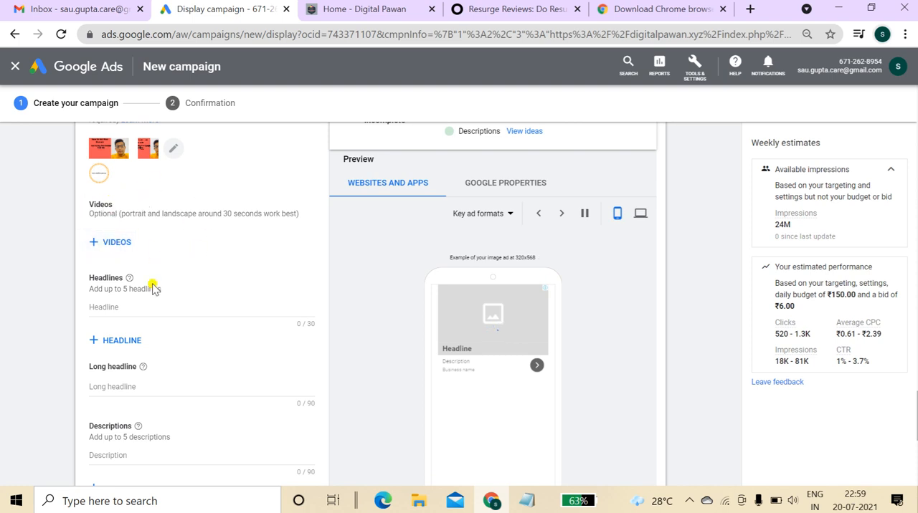
left_click(140, 307)
type("Ac")
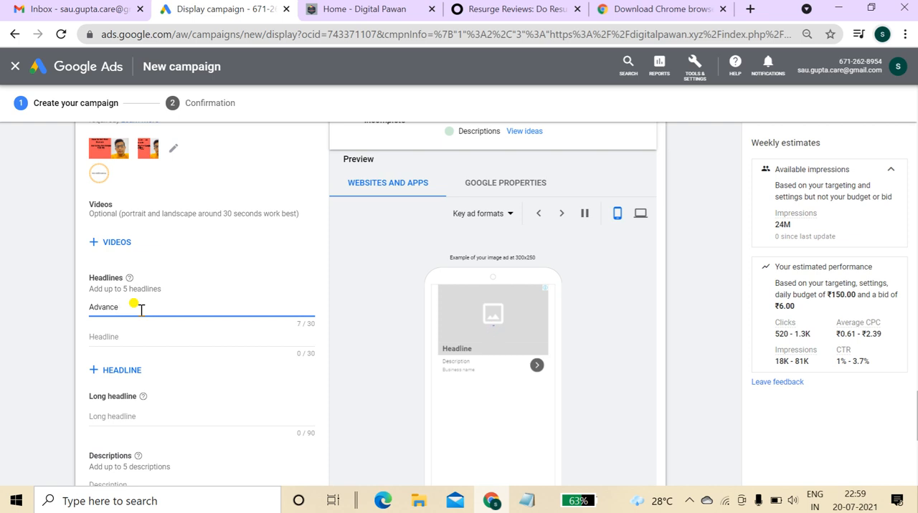
type("vance Digital Marketing")
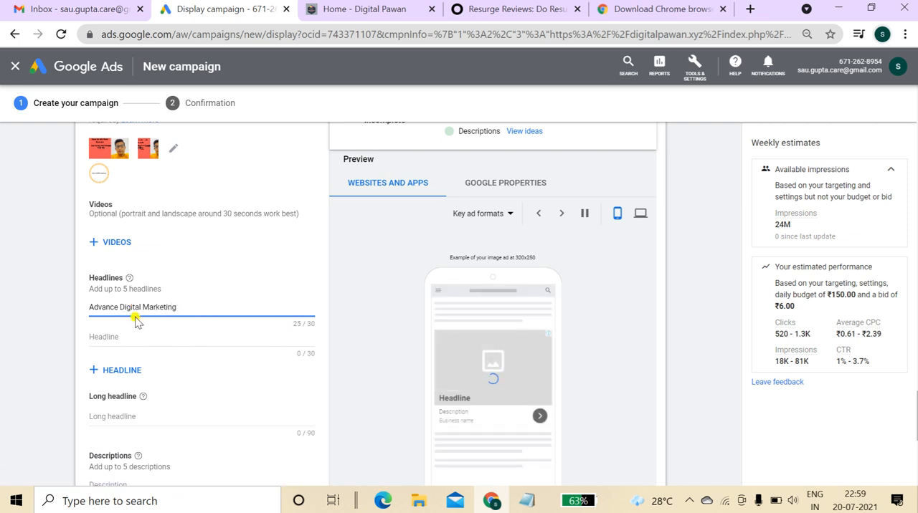
Add a second headline reading "No.1 Digital Marketing Course".
left_click(268, 336)
type("0")
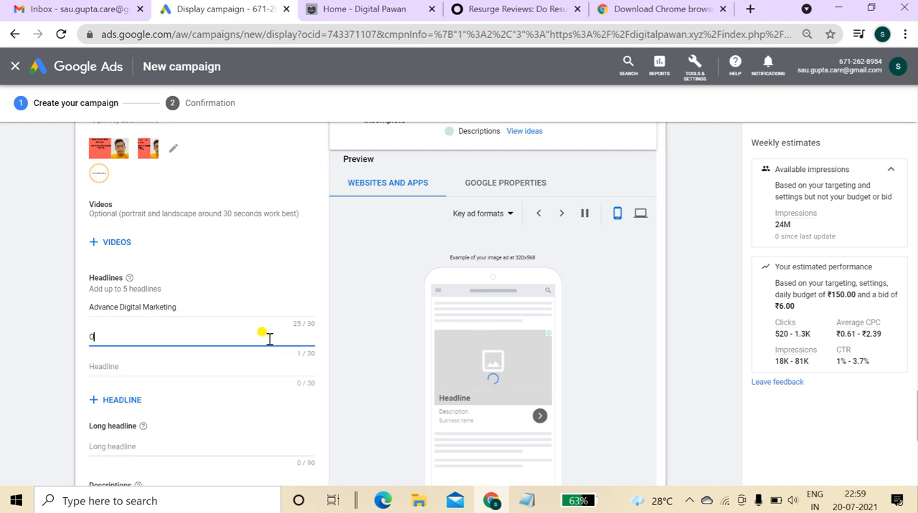
type("nline Digital Marketing")
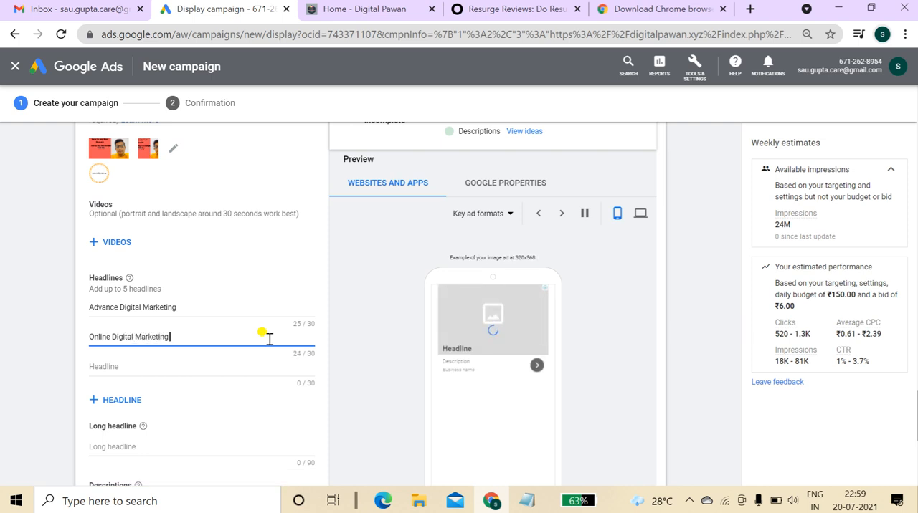
type(" Course")
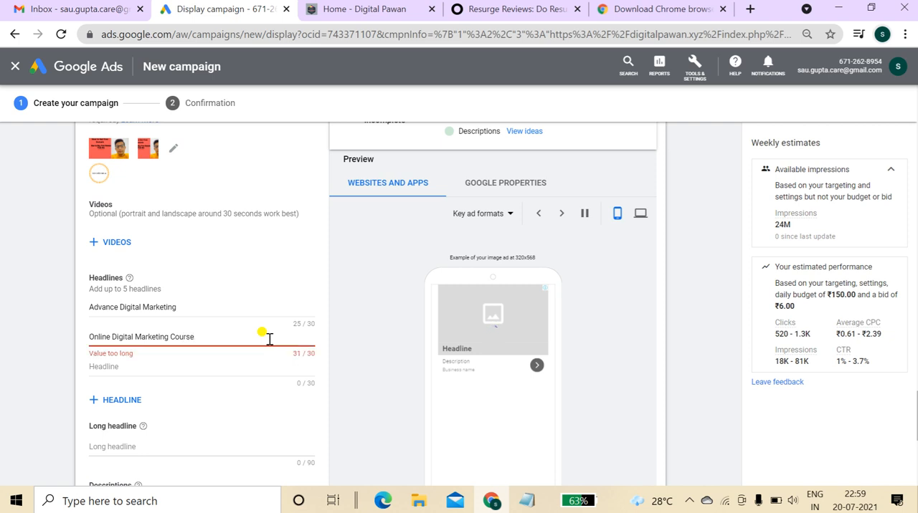
left_click(110, 338)
key("ctrl+BackSpace")
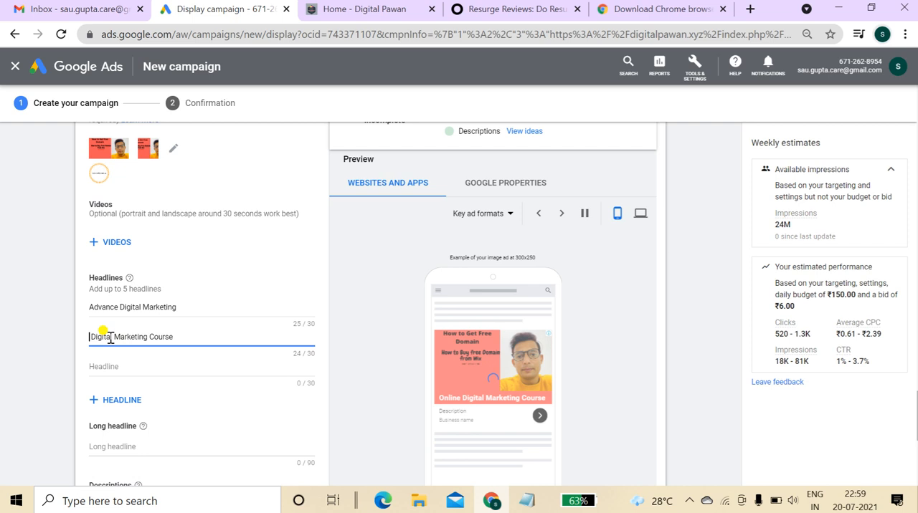
type("No.1Digit ")
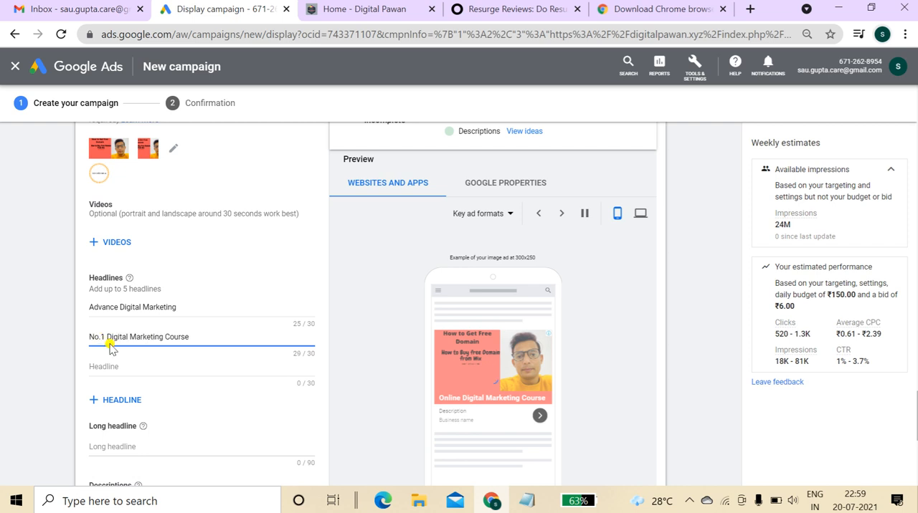
type("Digit")
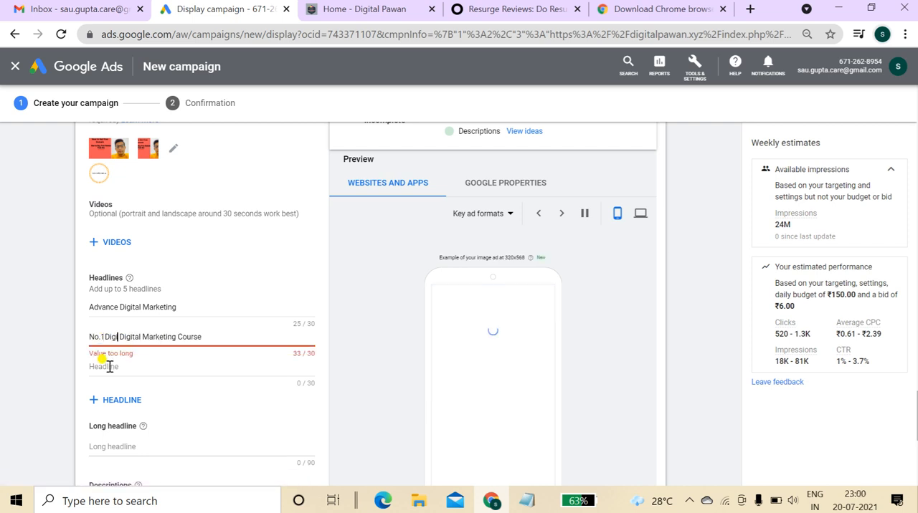
key("BackSpace")
key("BackSpace")
key("BackSpace")
key("BackSpace")
key("BackSpace")
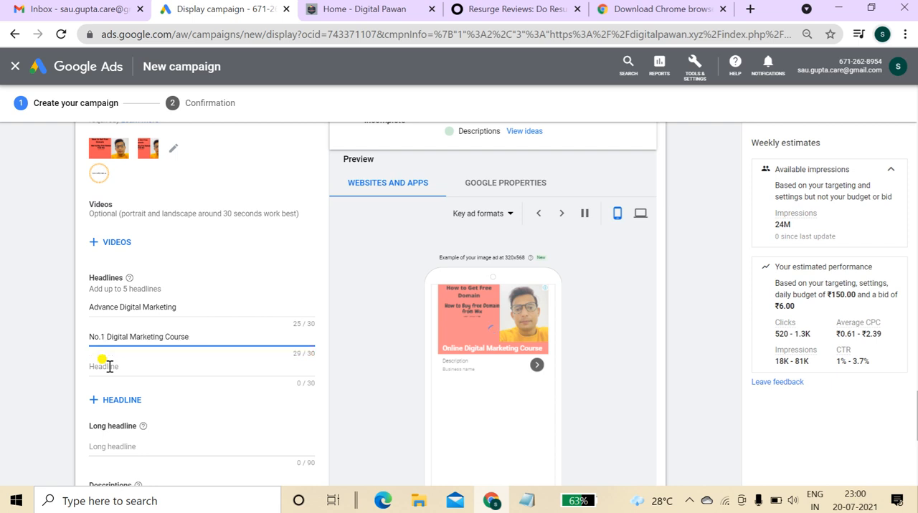
Add a third headline reading "Digital Marketing in Varanasi".
left_click(109, 367)
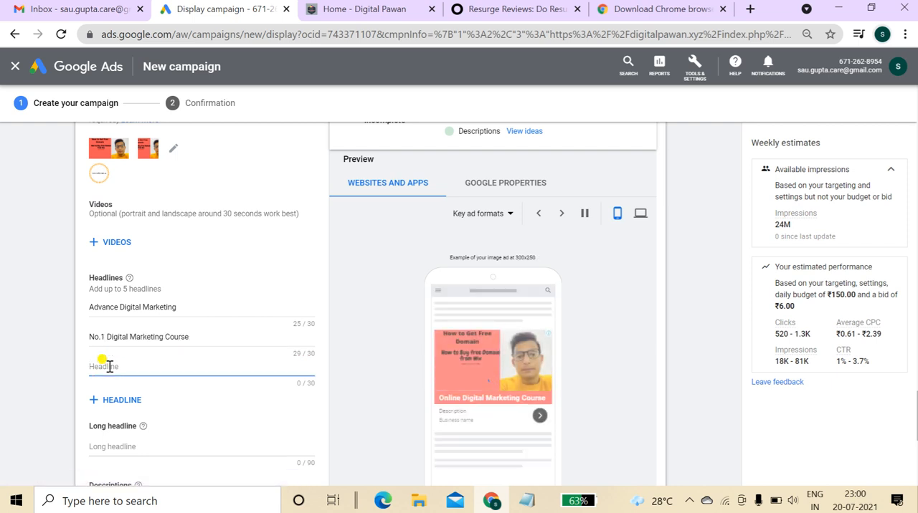
type("Digital Marketing")
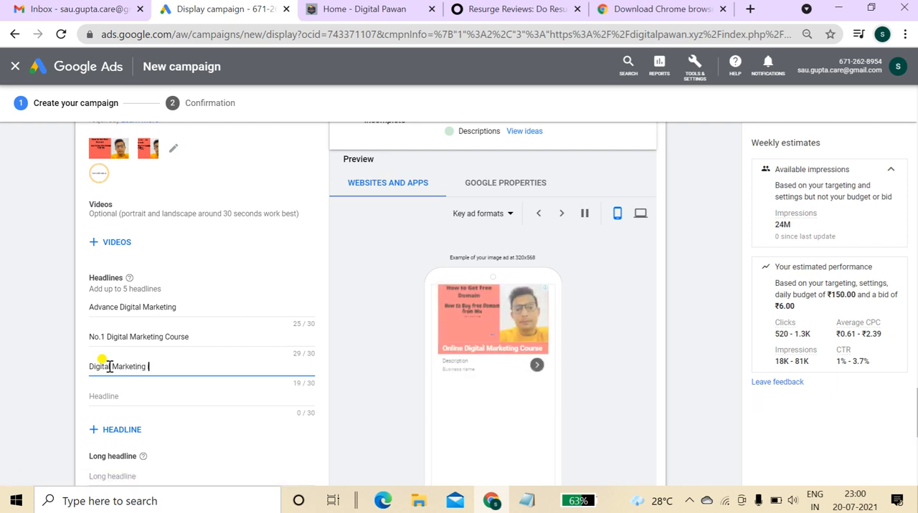
type(" in Varaanasi")
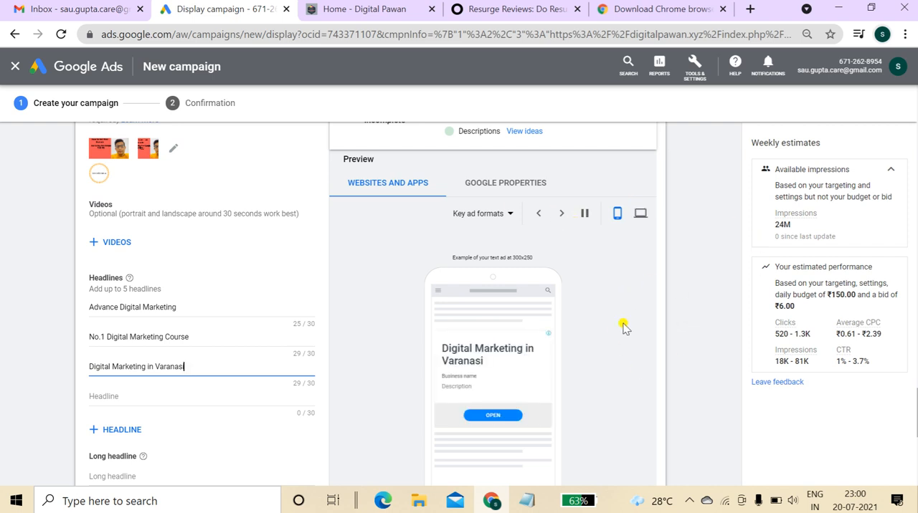
Enter the long headline "Best Digital Marketing Training Institute in Varanasi, 100% Job Placement, live Project".
left_click_drag(917, 400, 917, 427)
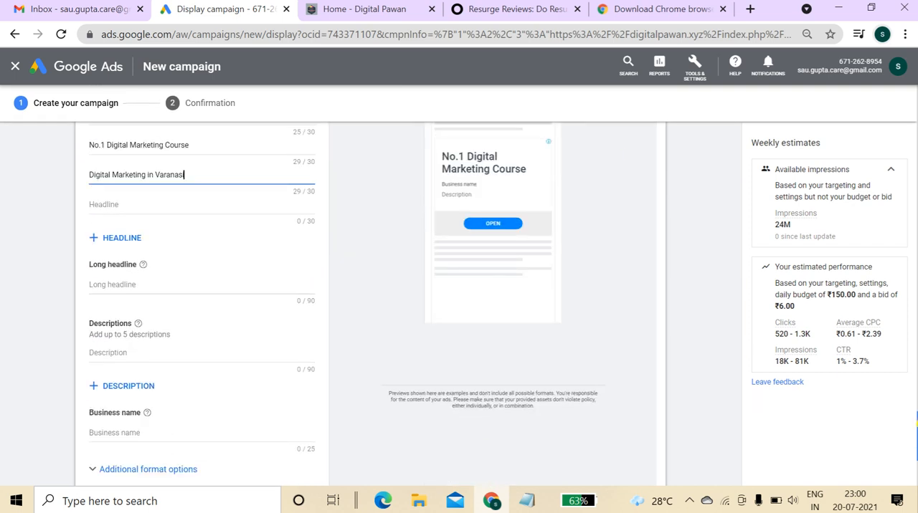
left_click(206, 291)
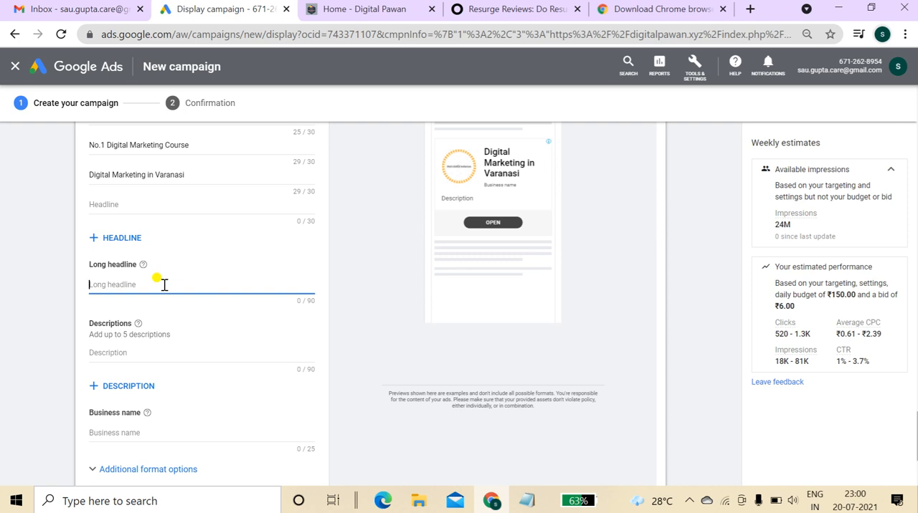
type("Best Digital Marketing Trai")
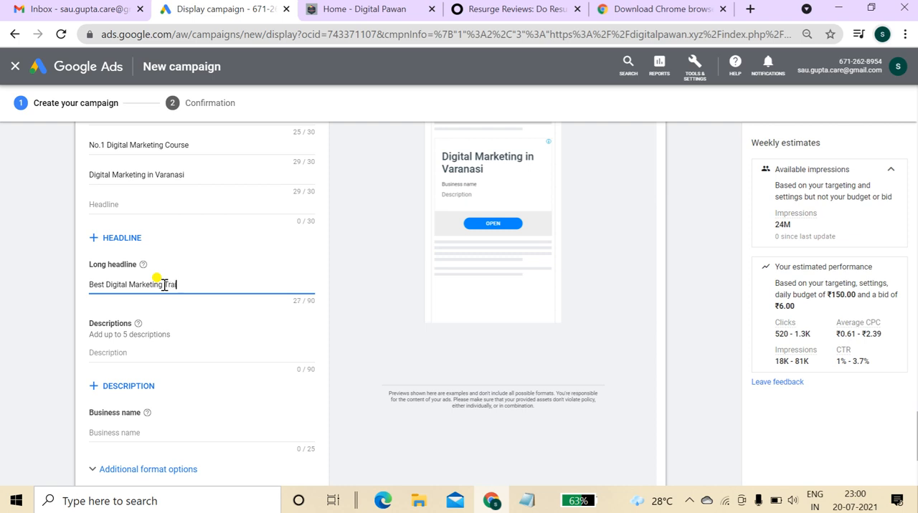
type("ning Institute in Vara")
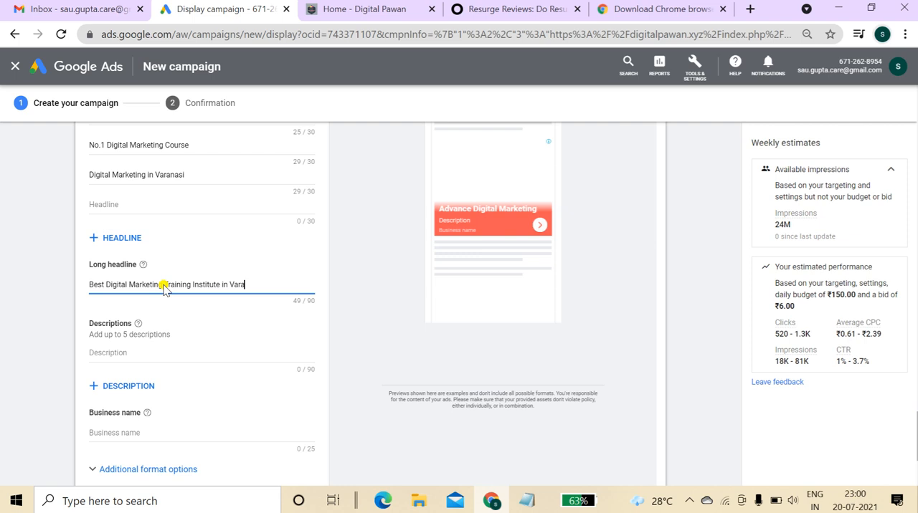
type("nasi, 100")
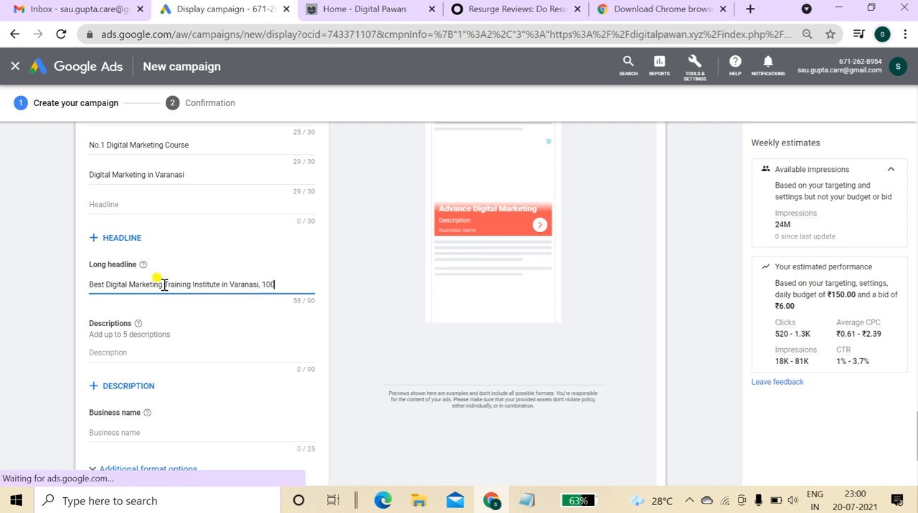
type("% Job Place")
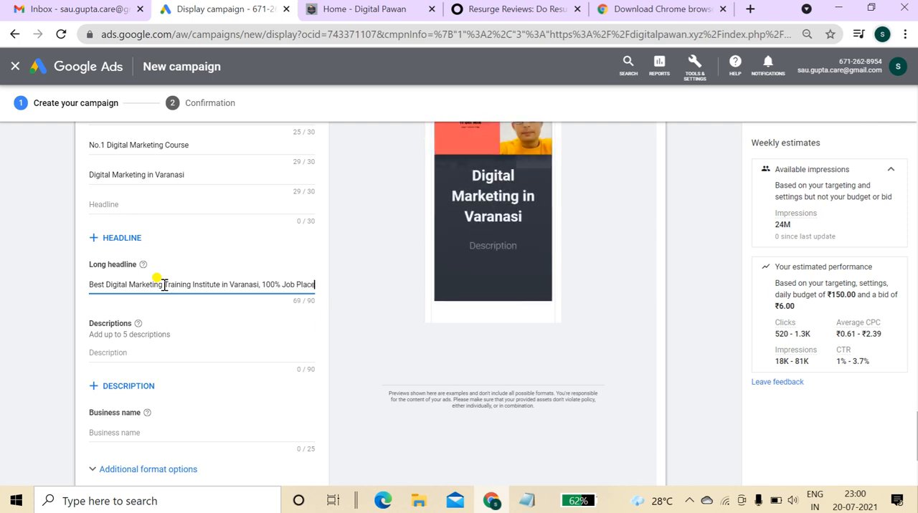
type("ment, ")
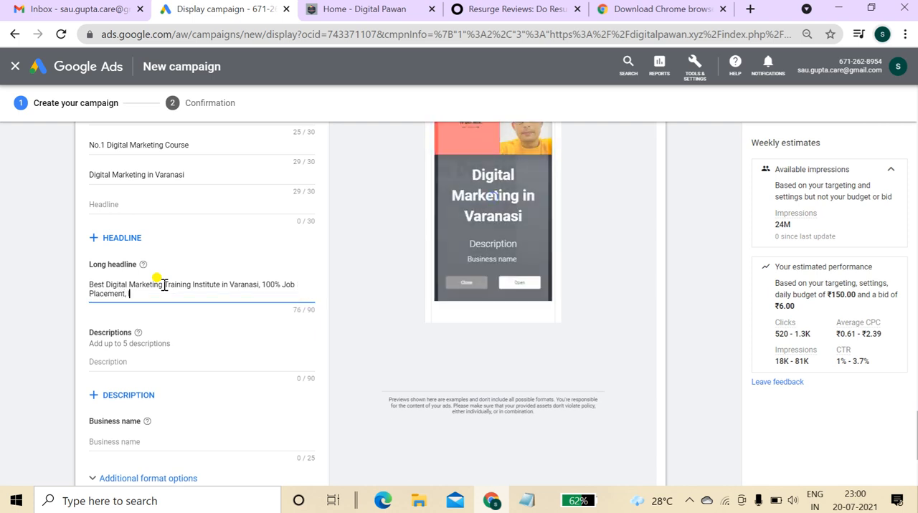
type("live Project U")
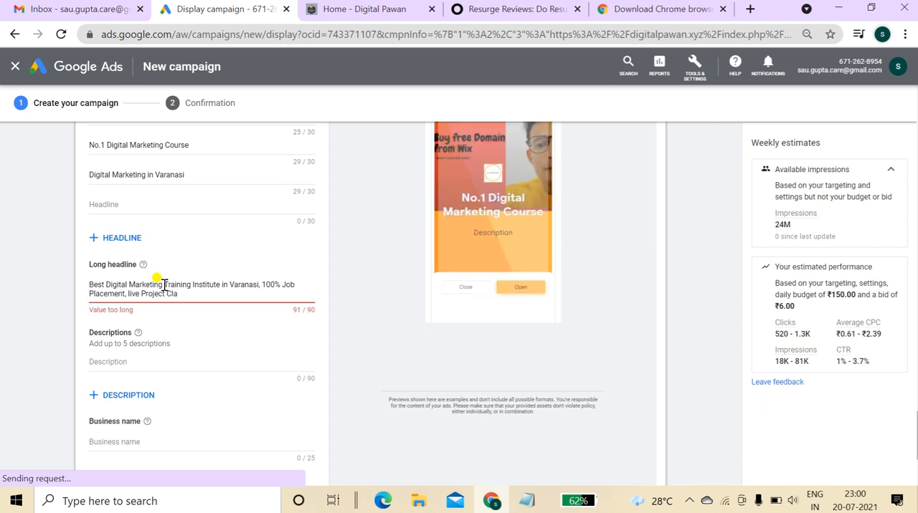
key("BackSpace")
key("BackSpace")
key("BackSpace")
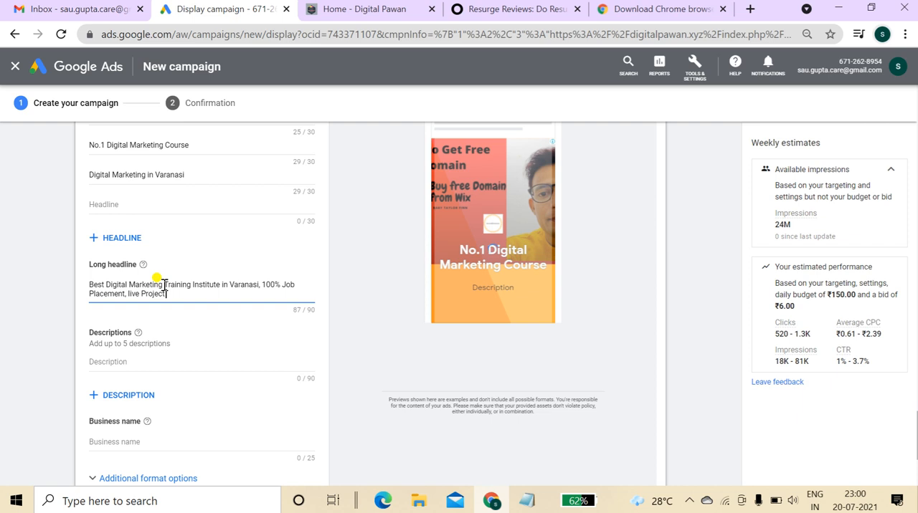
Set the business name to "Digital Pawan".
left_click(186, 364)
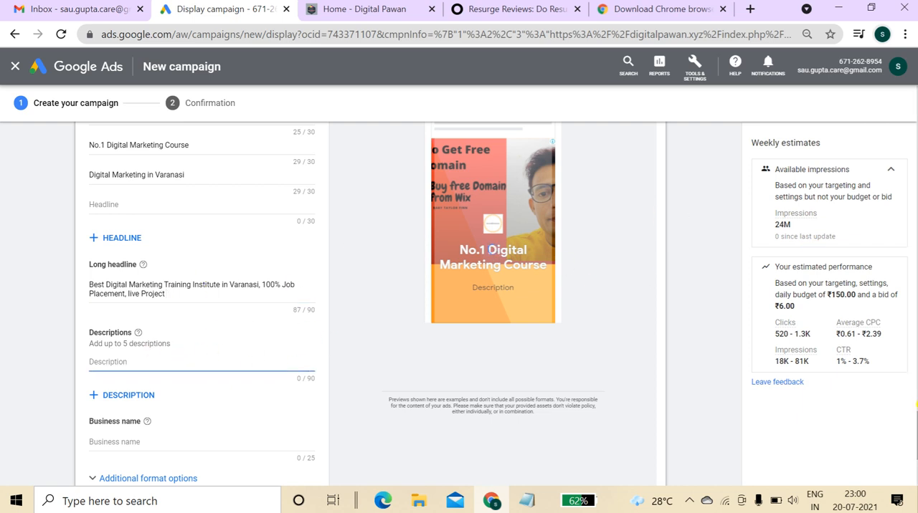
scroll(372, 303, "down", 2)
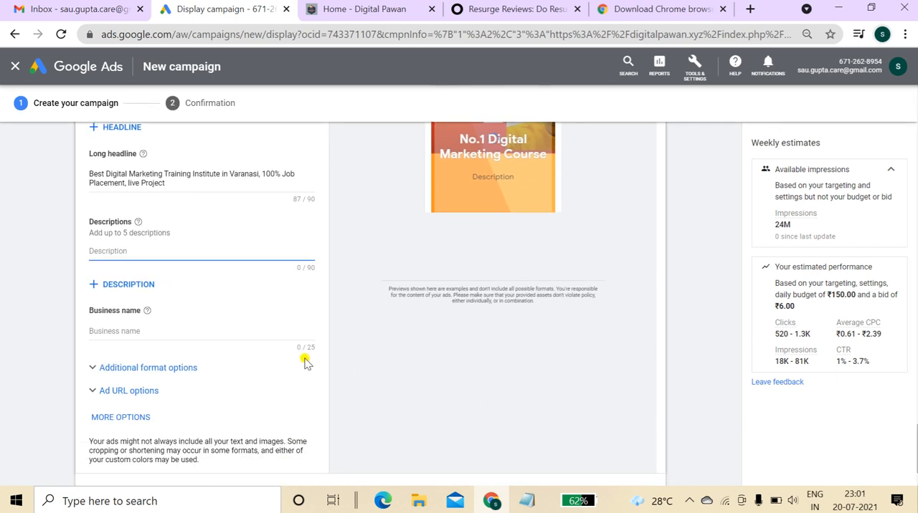
left_click(256, 335)
type("Digital M")
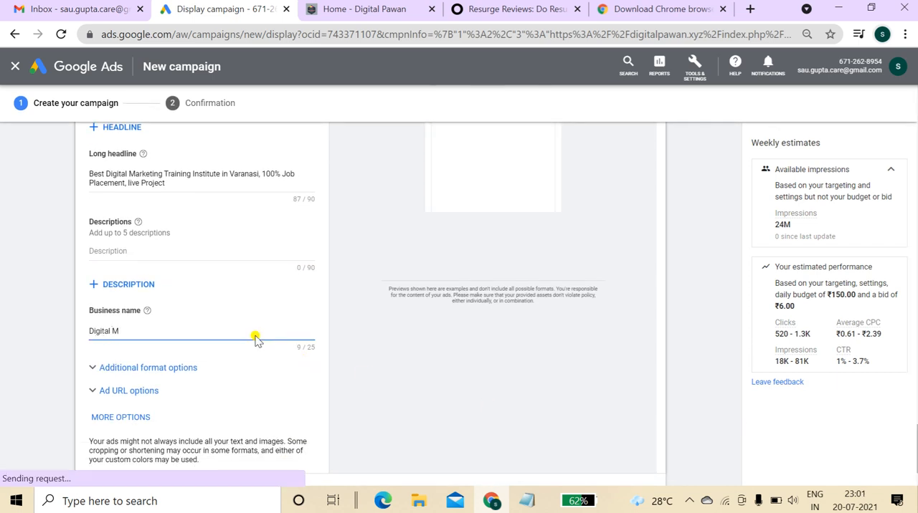
key("BackSpace")
type("Pawan")
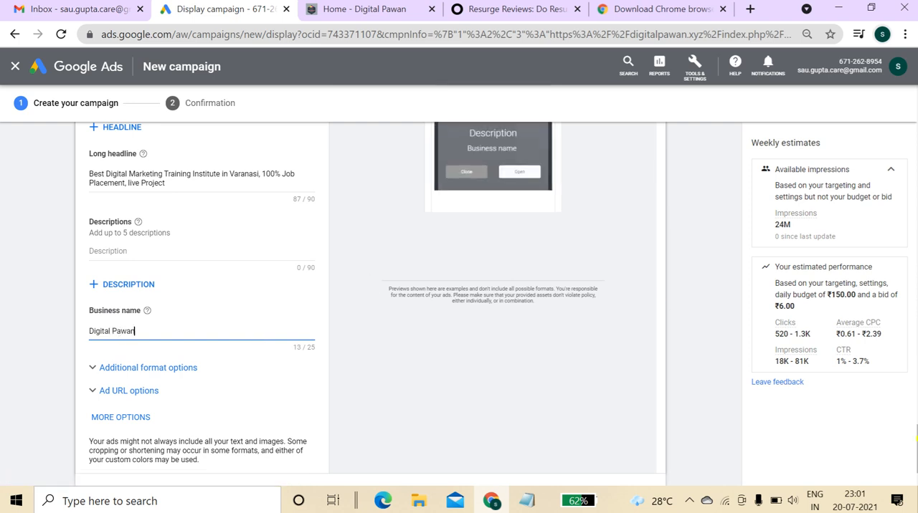
Try to create the campaign with the ad as filled in.
scroll(915, 438, "down", 2)
left_click(114, 425)
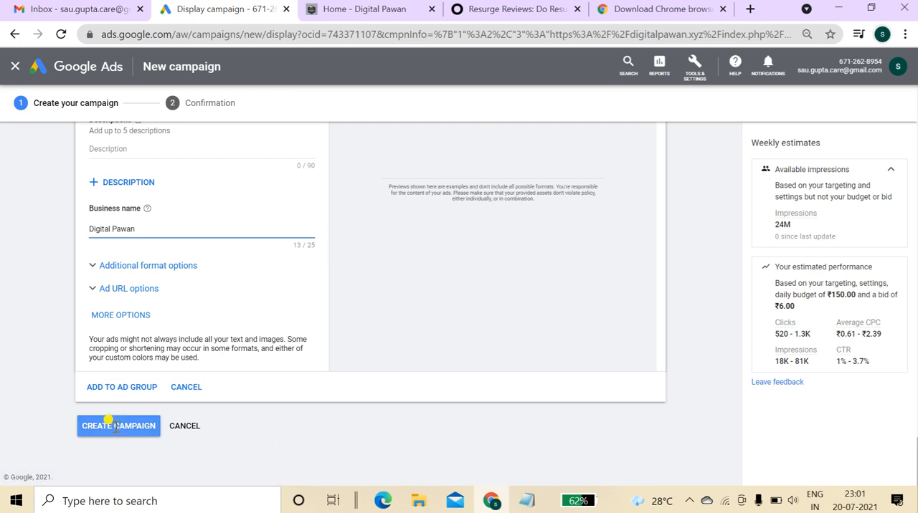
left_click(129, 269)
Copy the long headline text and paste it as the first description.
left_click(191, 202)
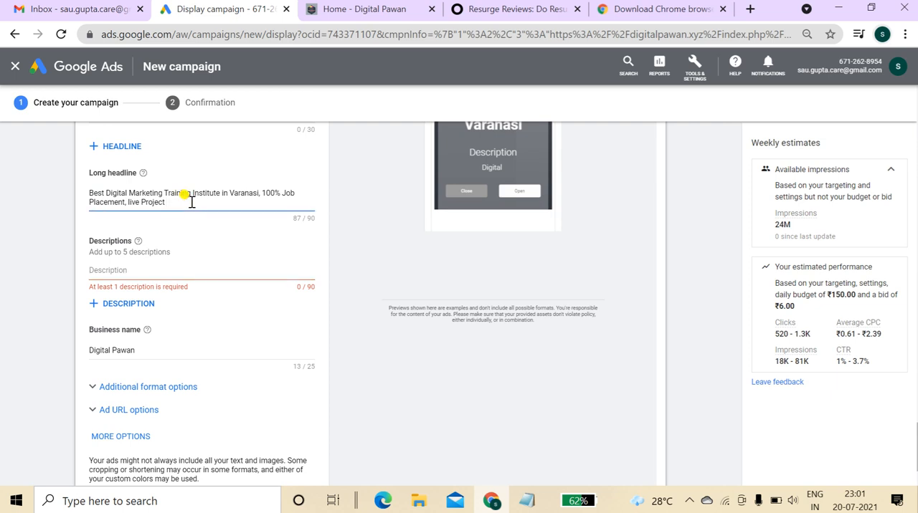
key("ctrl+a")
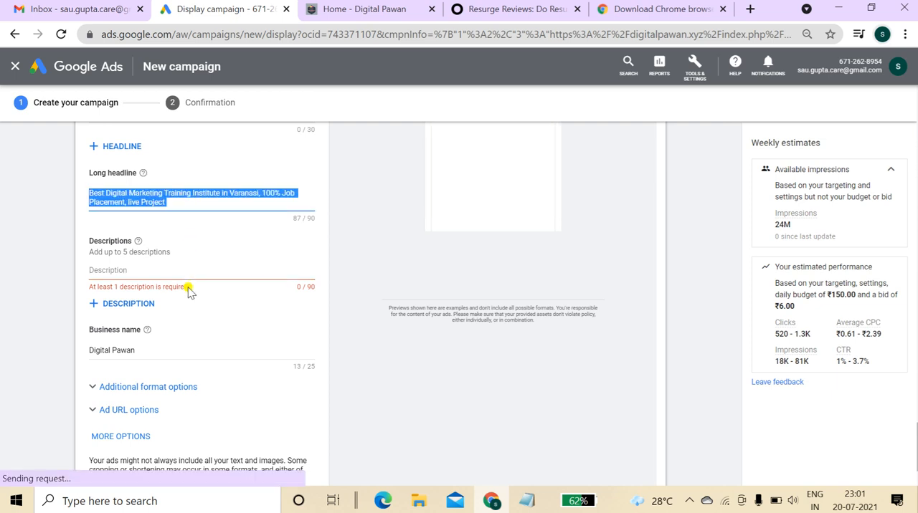
key("ctrl+c")
left_click(170, 278)
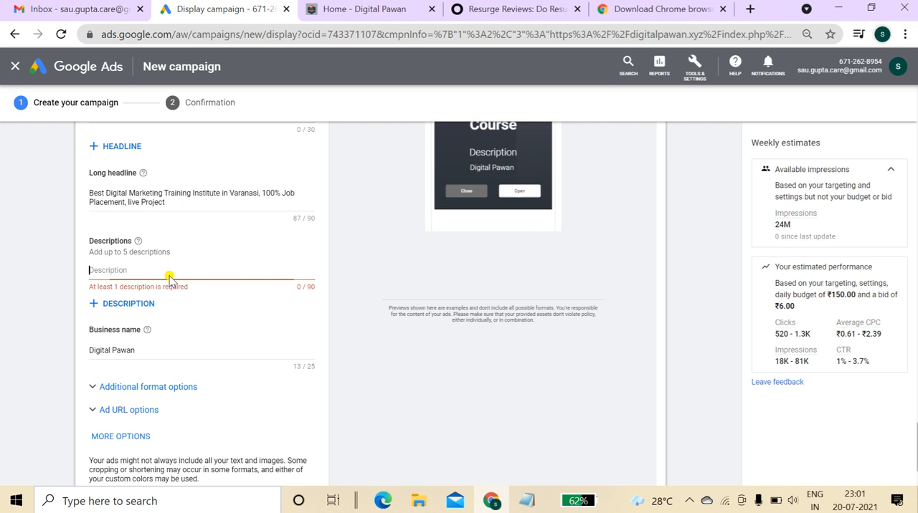
key("ctrl+v")
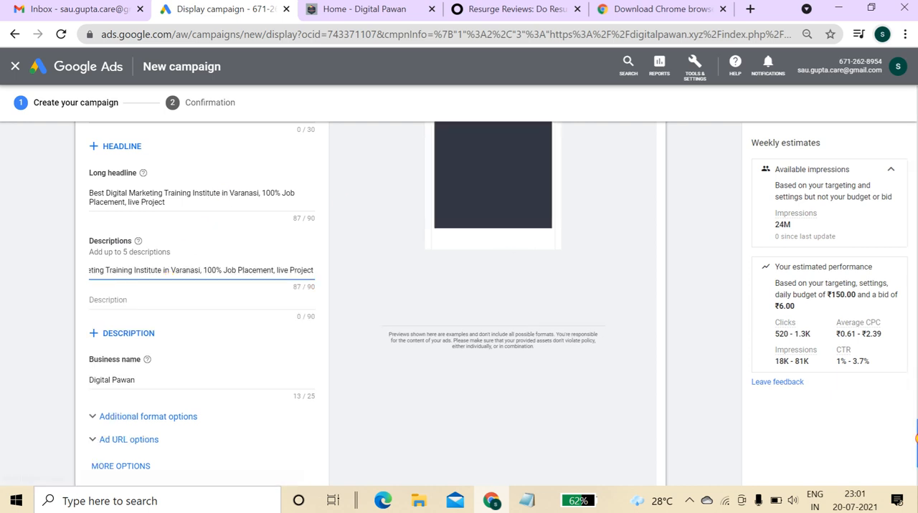
Try creating the campaign again, then remove the conflicting ad schedule time range.
scroll(314, 442, "down", 2)
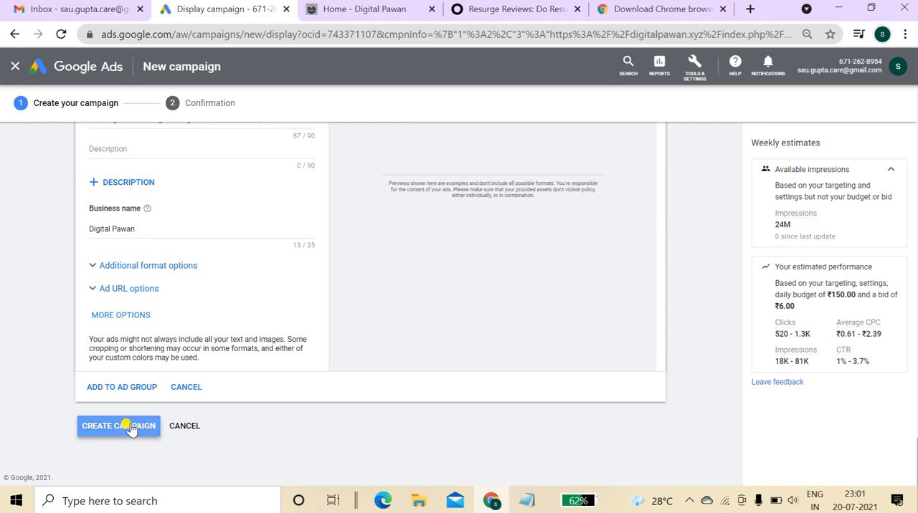
left_click(122, 425)
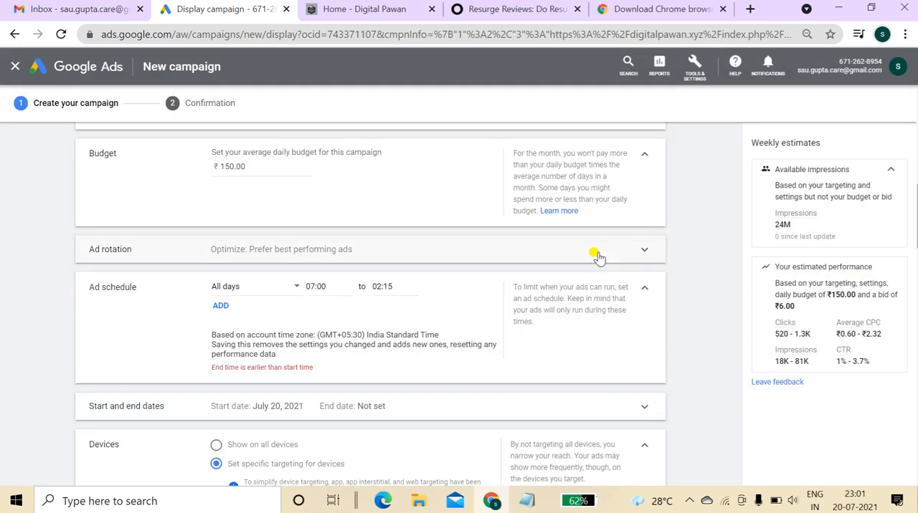
left_click(387, 287)
left_click(424, 287)
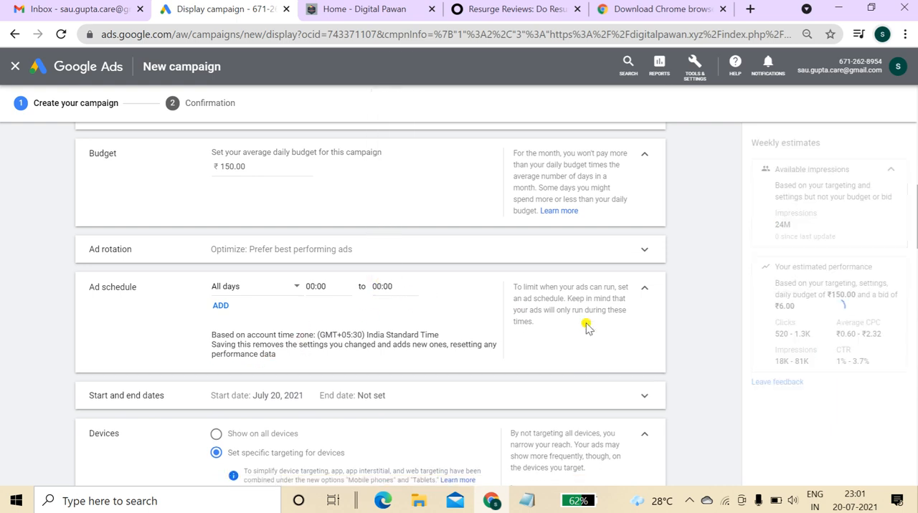
Create the campaign and continue to the campaign's ad groups page.
left_click_drag(917, 217, 917, 469)
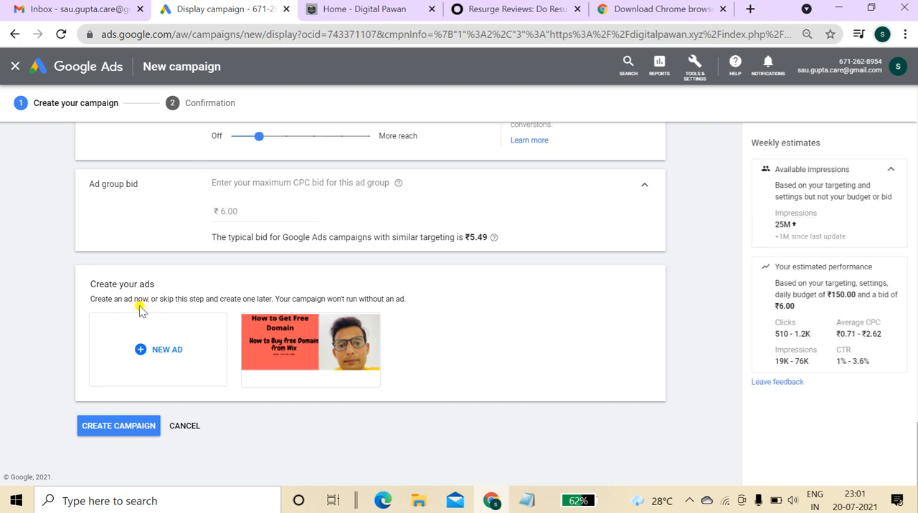
left_click(119, 426)
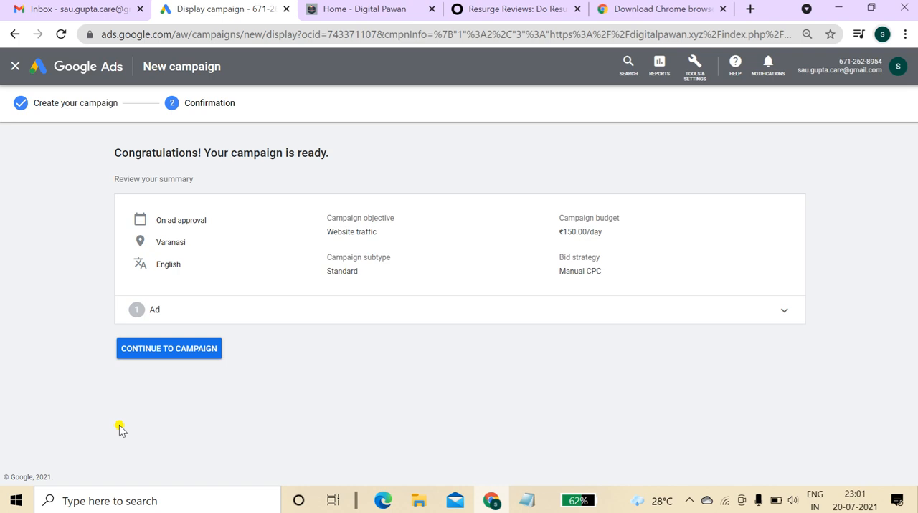
left_click(206, 349)
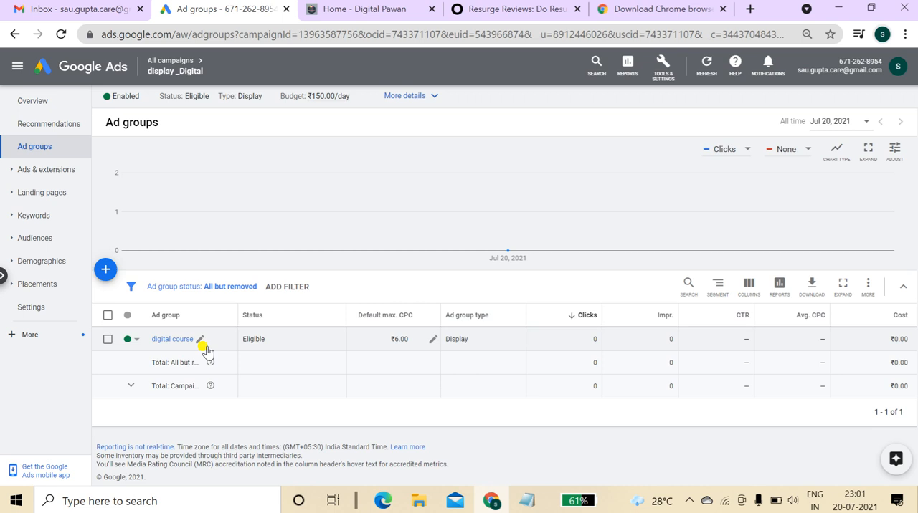
left_click(206, 347)
right_click(207, 352)
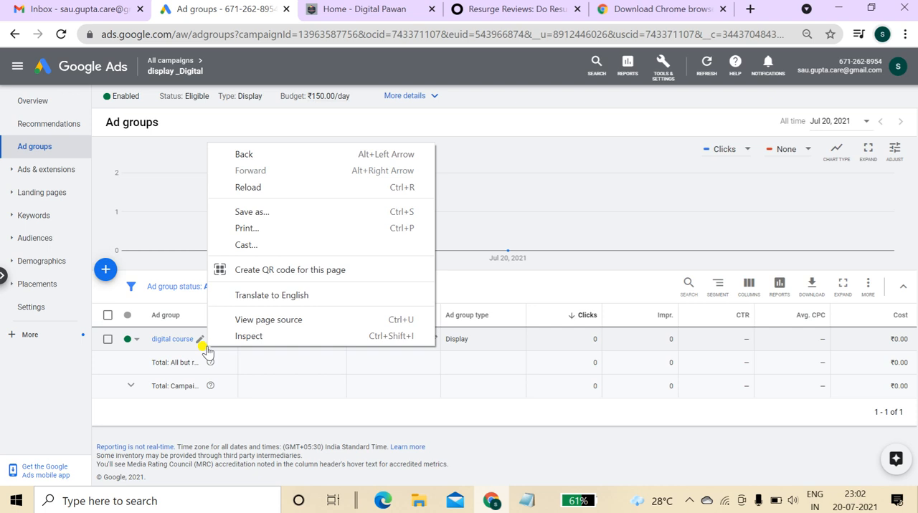
left_click(577, 159)
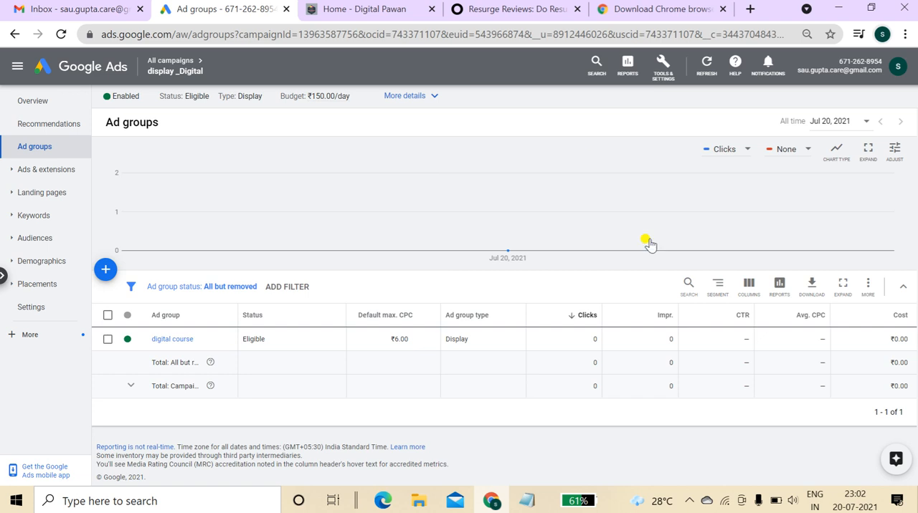
left_click(690, 501)
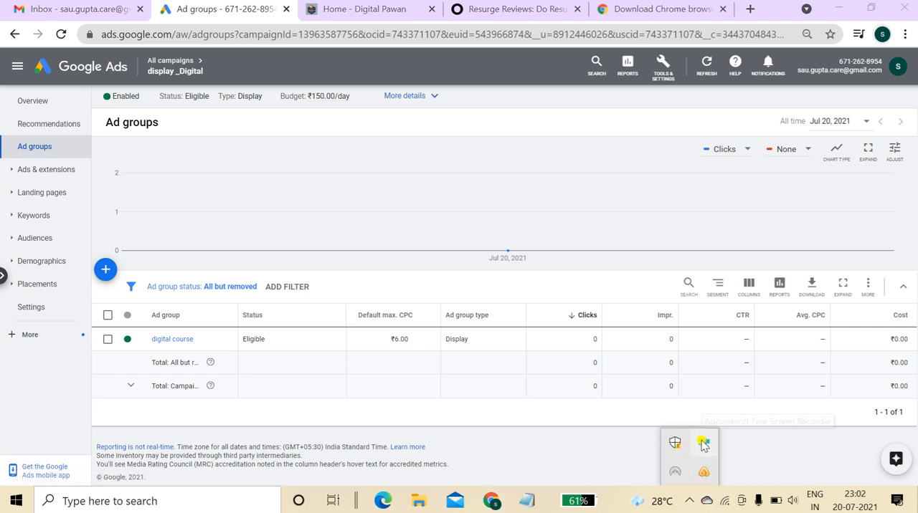